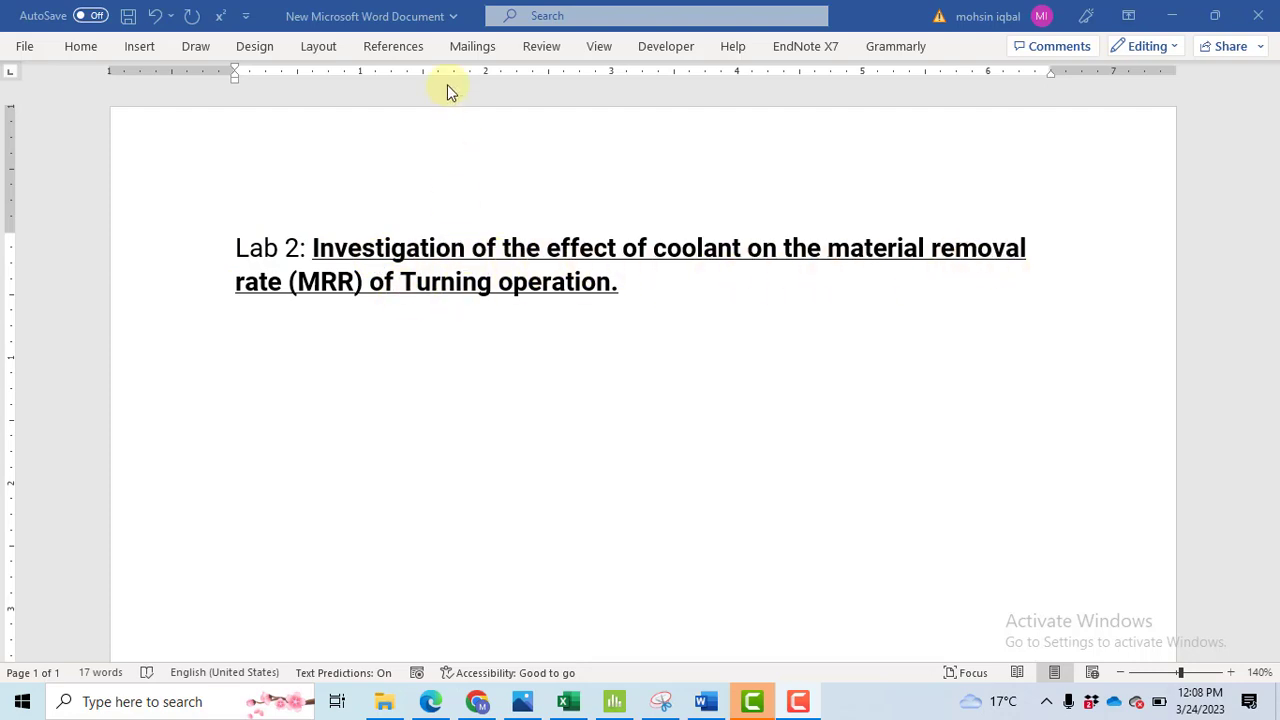
Switch to Windows Photos to view the lathe photo showing the coolant nozzles.
key("alt+Tab")
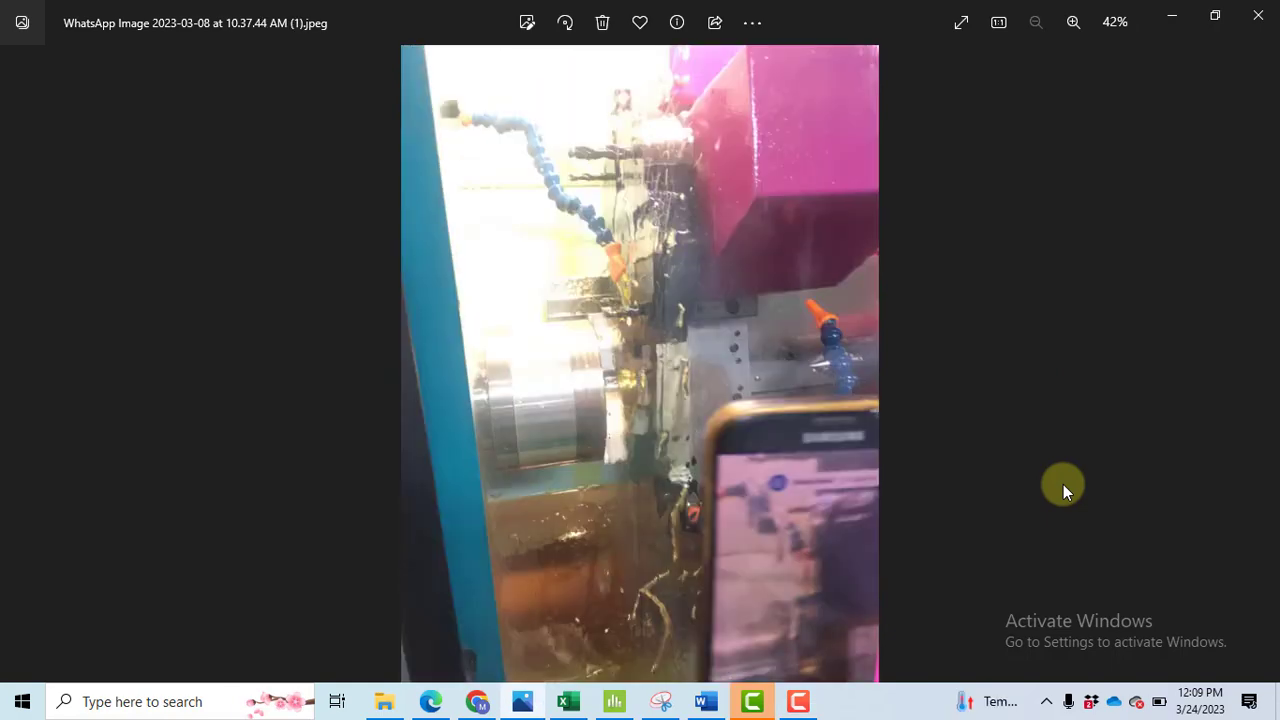
In Minitab, start Create Taguchi Design as a 2-level design with 4 factors.
key("alt+Tab")
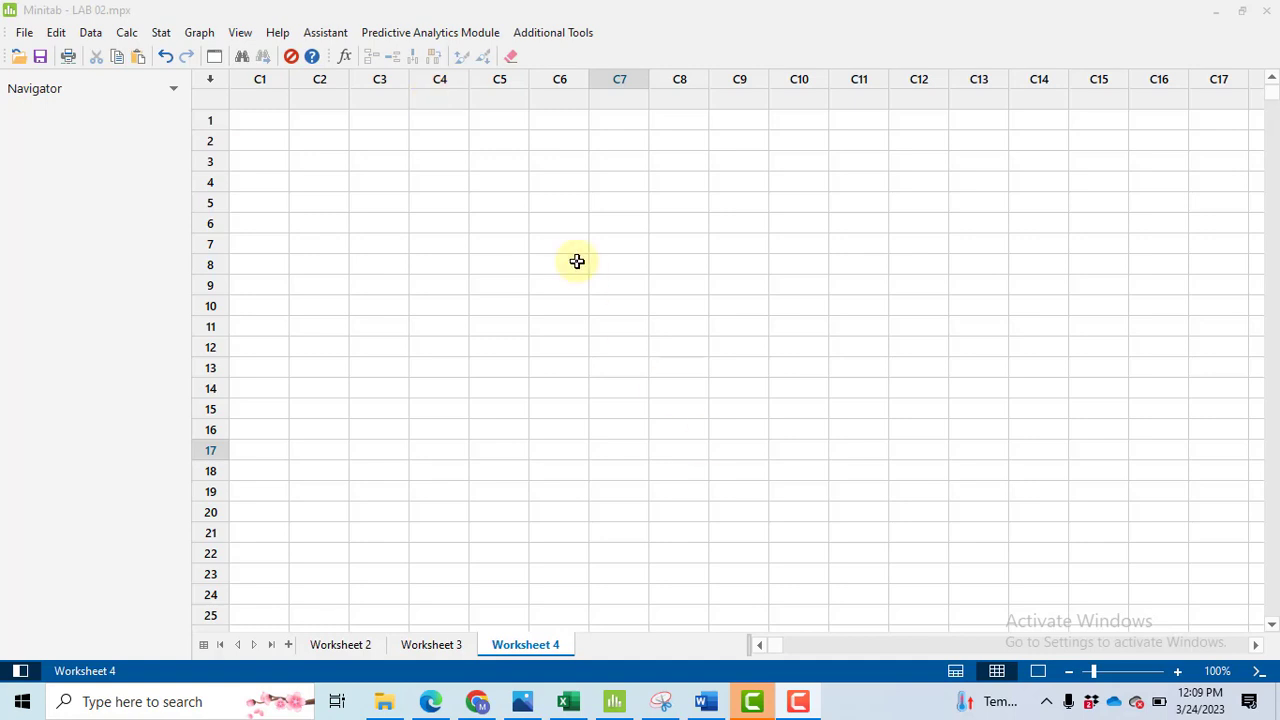
scroll(577, 261, "up", 2, "ctrl")
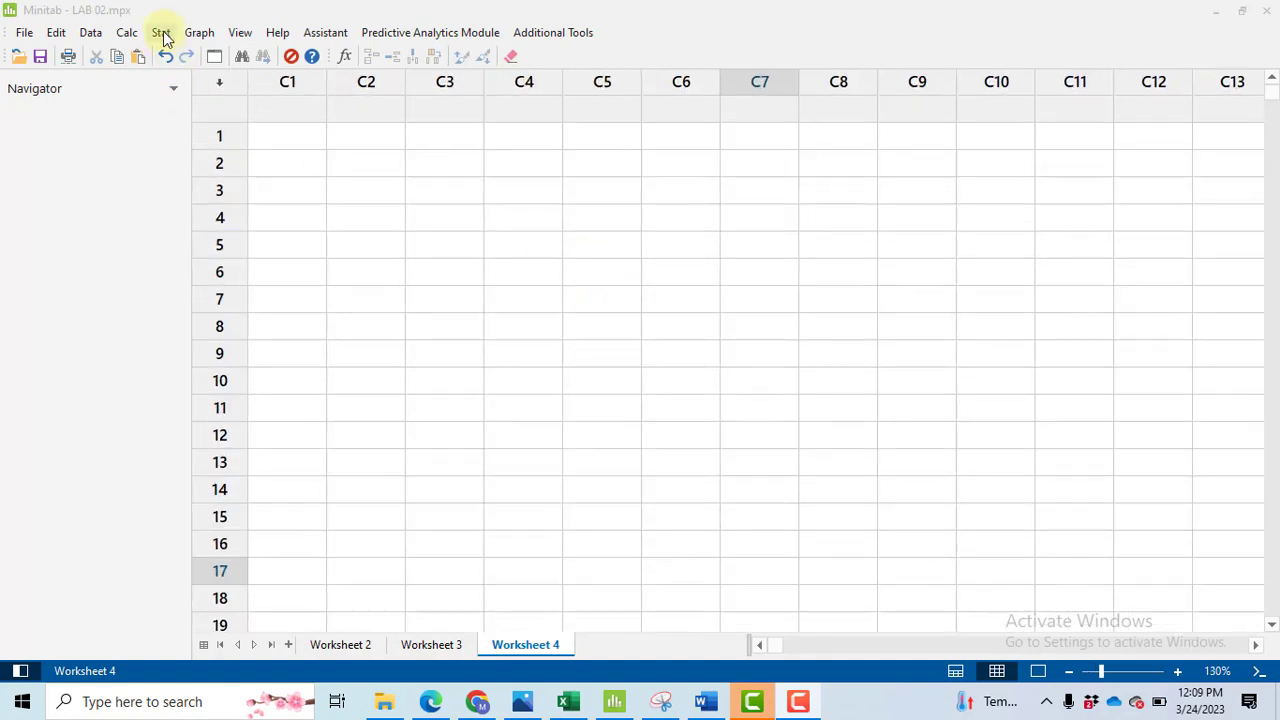
left_click(163, 31)
mouse_move(240, 121)
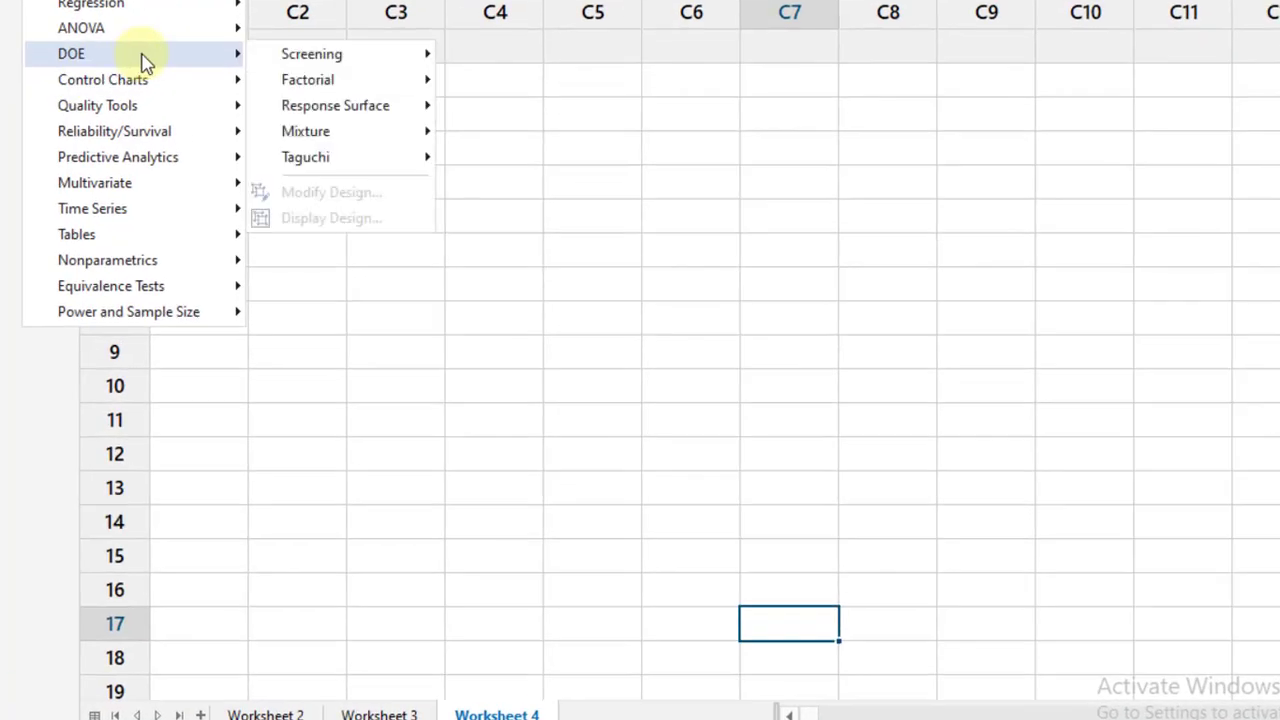
mouse_move(420, 163)
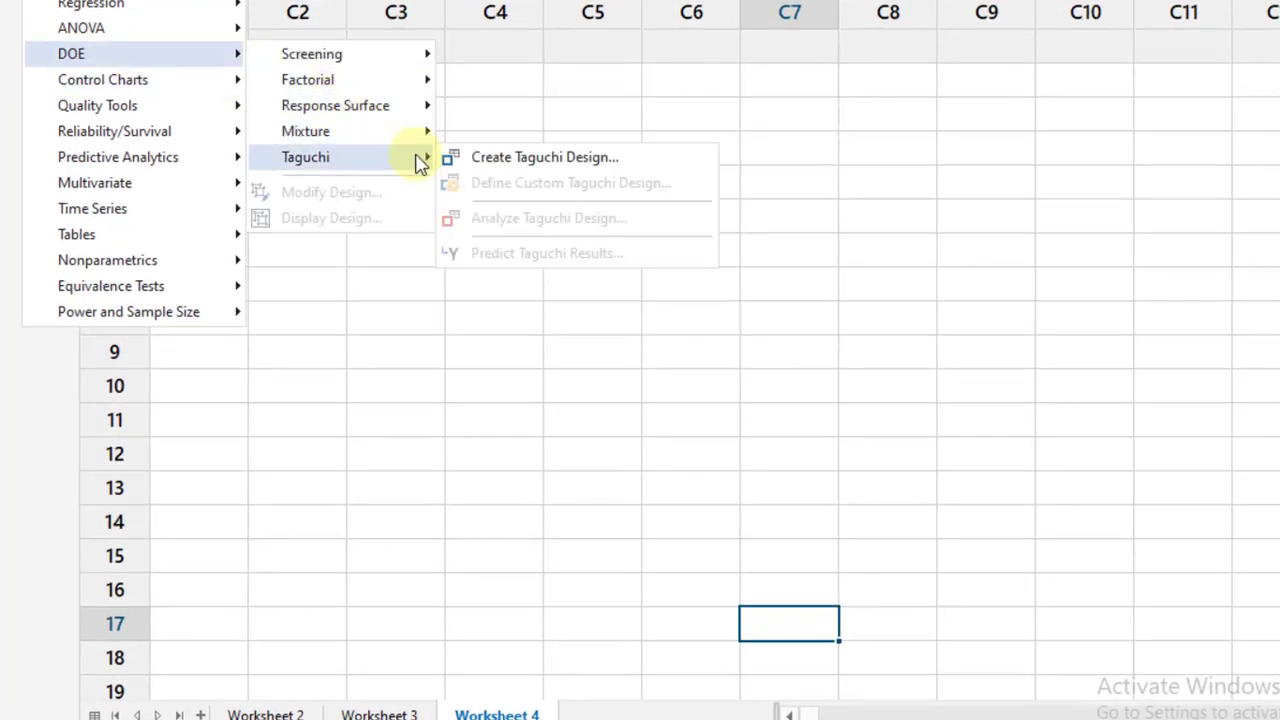
left_click(568, 164)
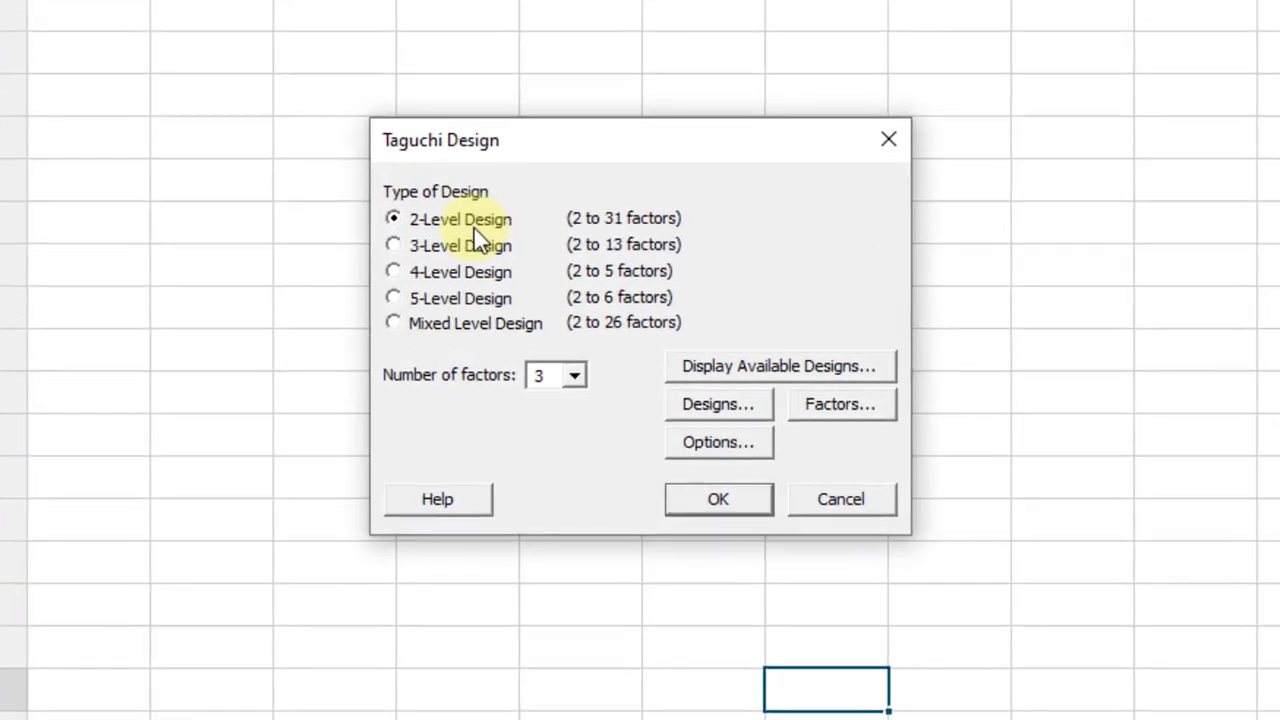
left_click(574, 375)
left_click(545, 425)
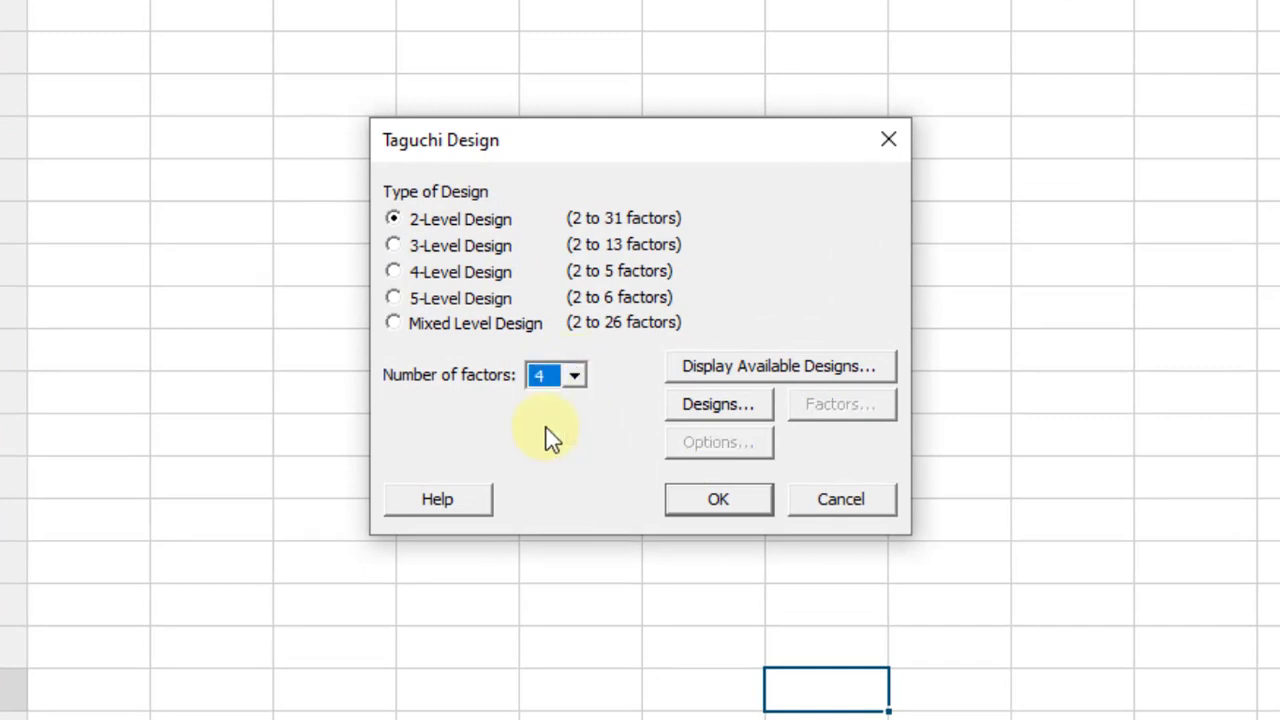
Keep the L8 (2^4) array in the Designs list and confirm it.
left_click(722, 409)
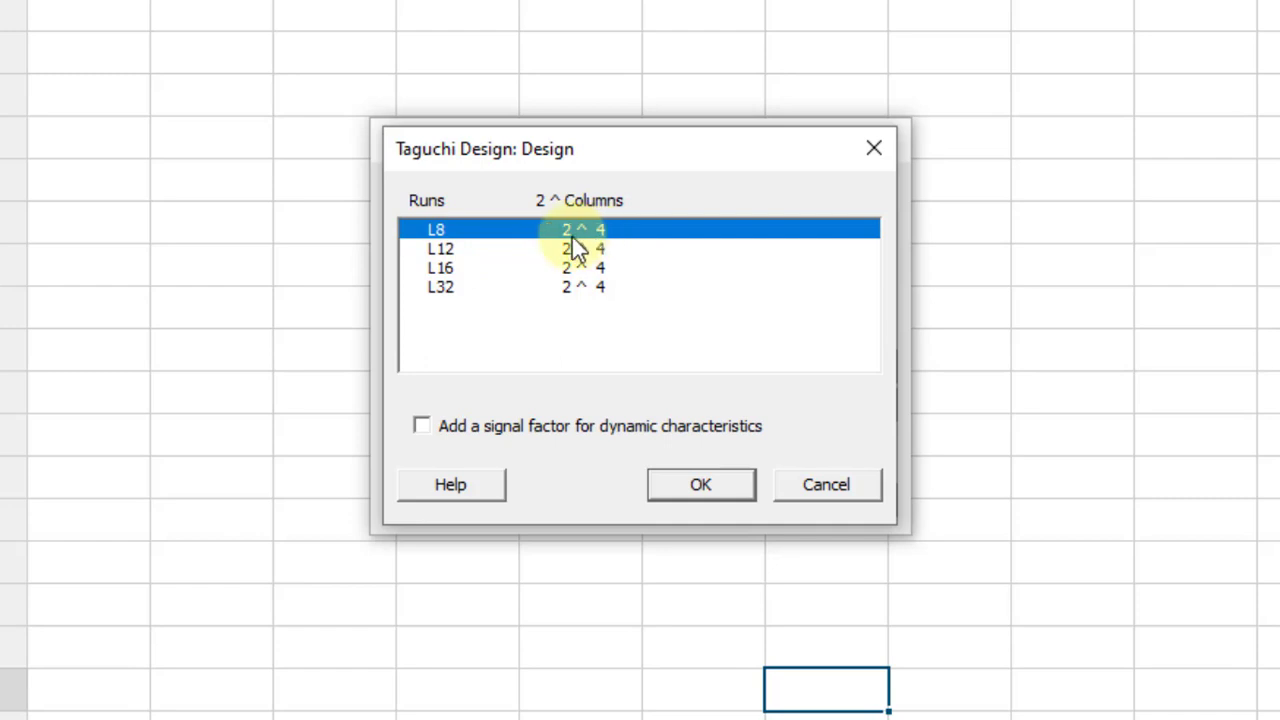
left_click(731, 488)
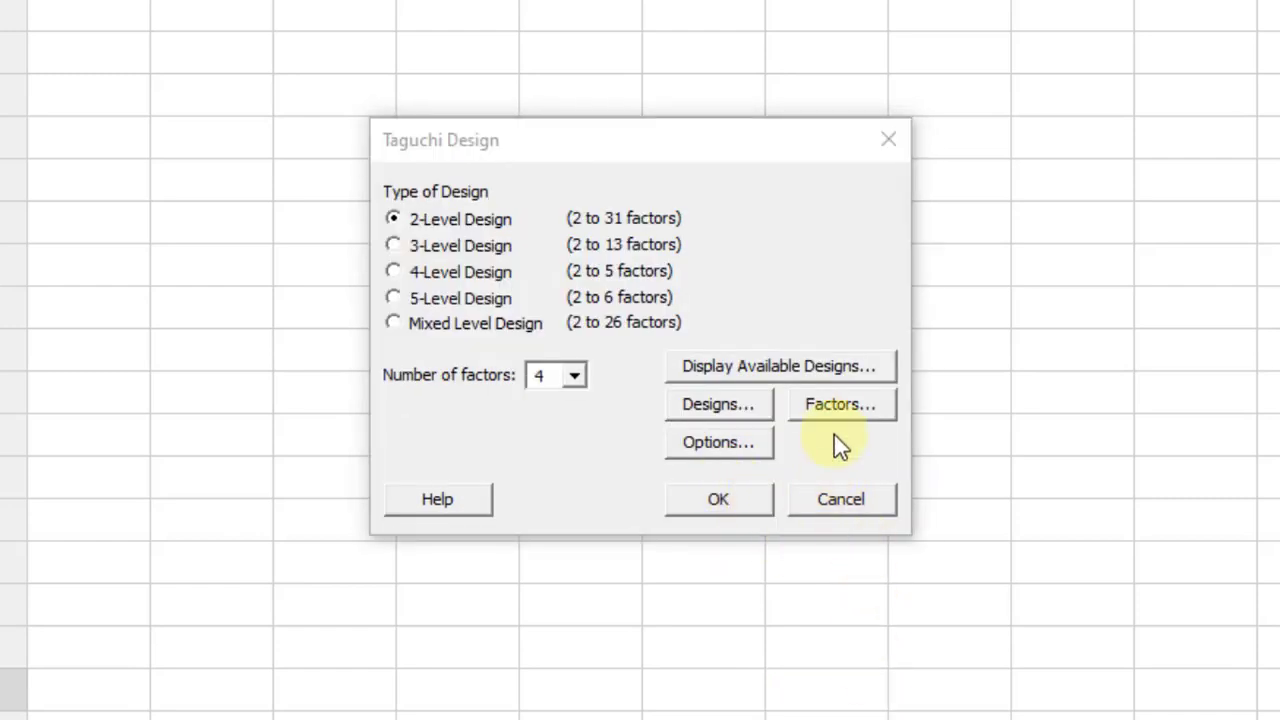
Name factors A–C Cutting Speed, Feed Rate and Depth of Cut.
left_click(853, 411)
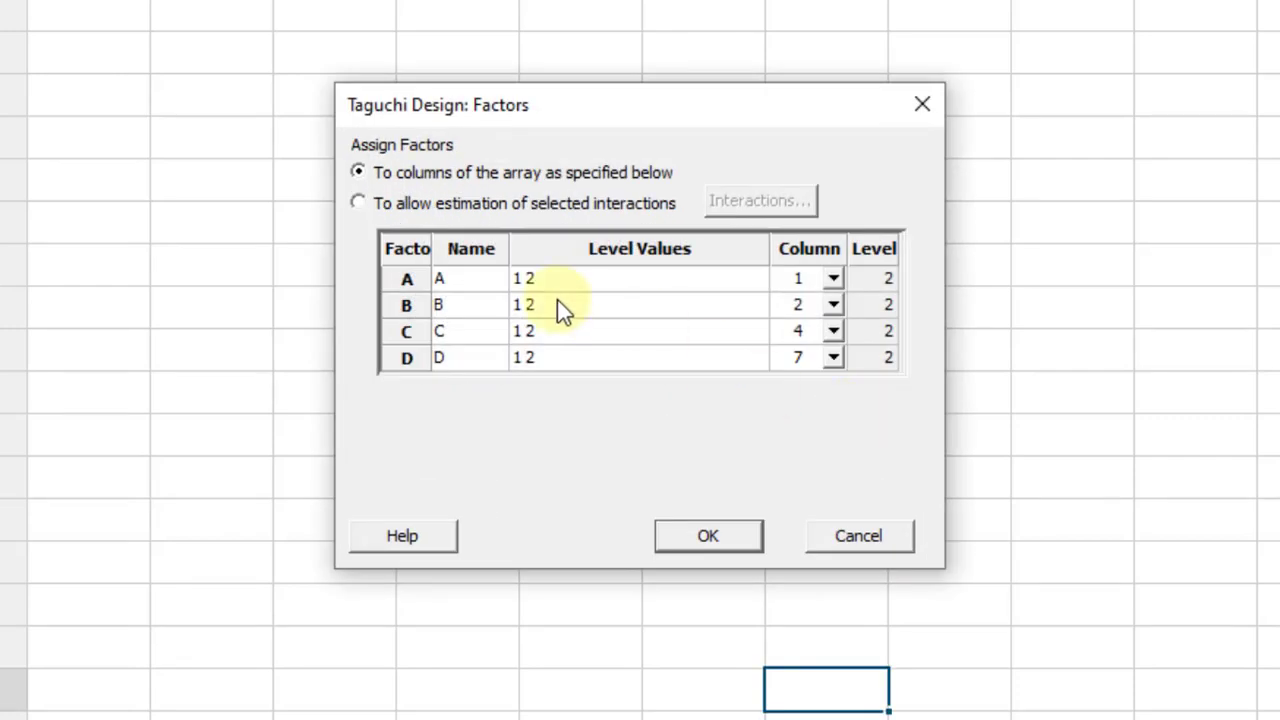
left_click(472, 282)
type("Cutting Speed")
left_click(485, 312)
type("Feed Rate")
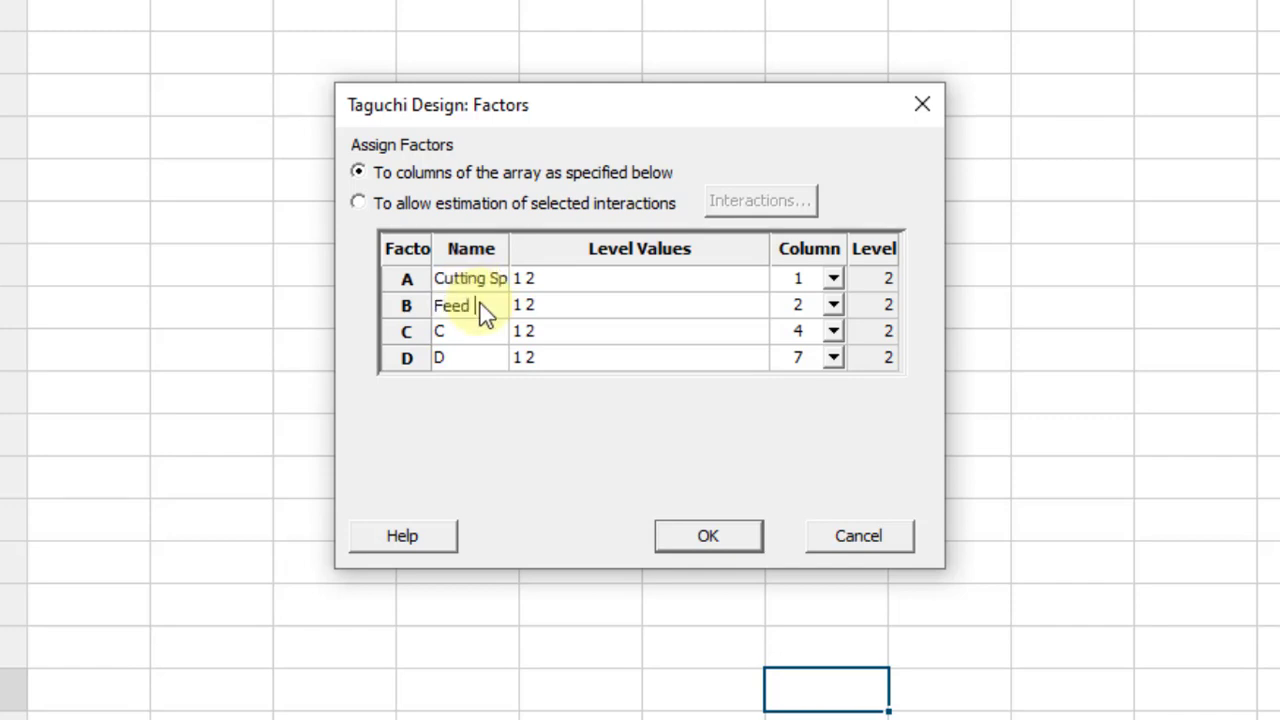
left_click(496, 334)
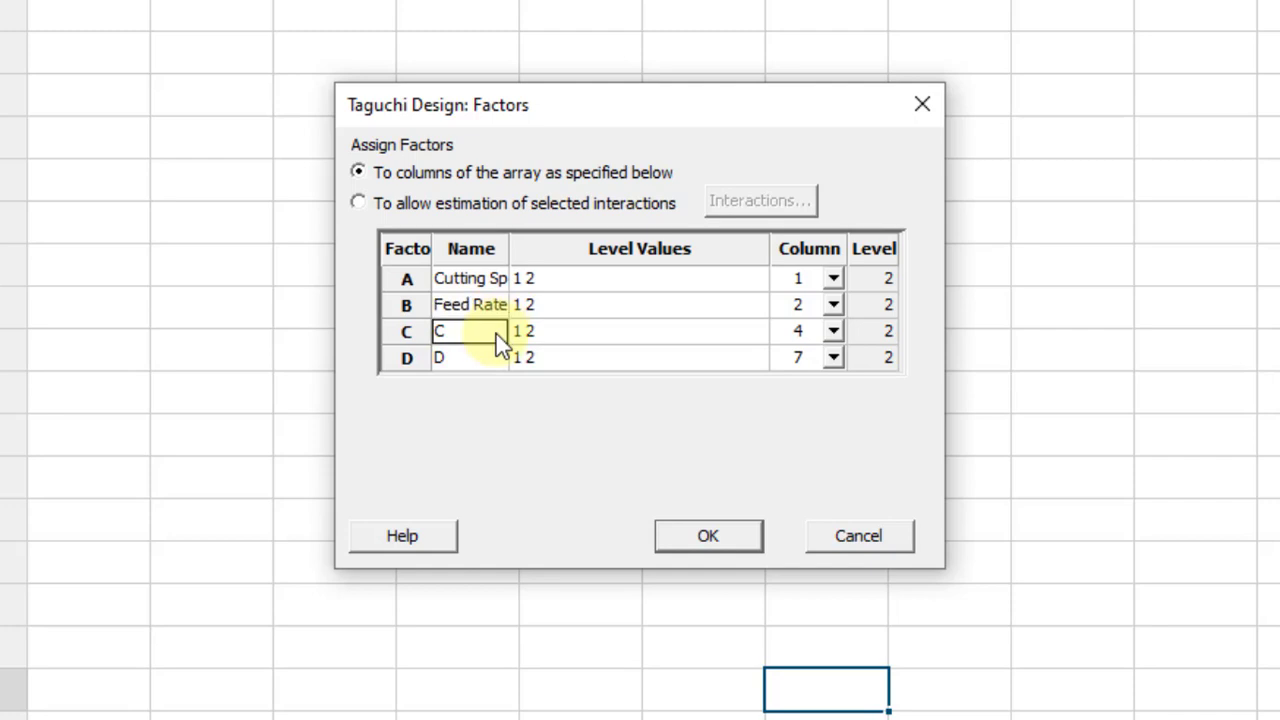
type("Depth of")
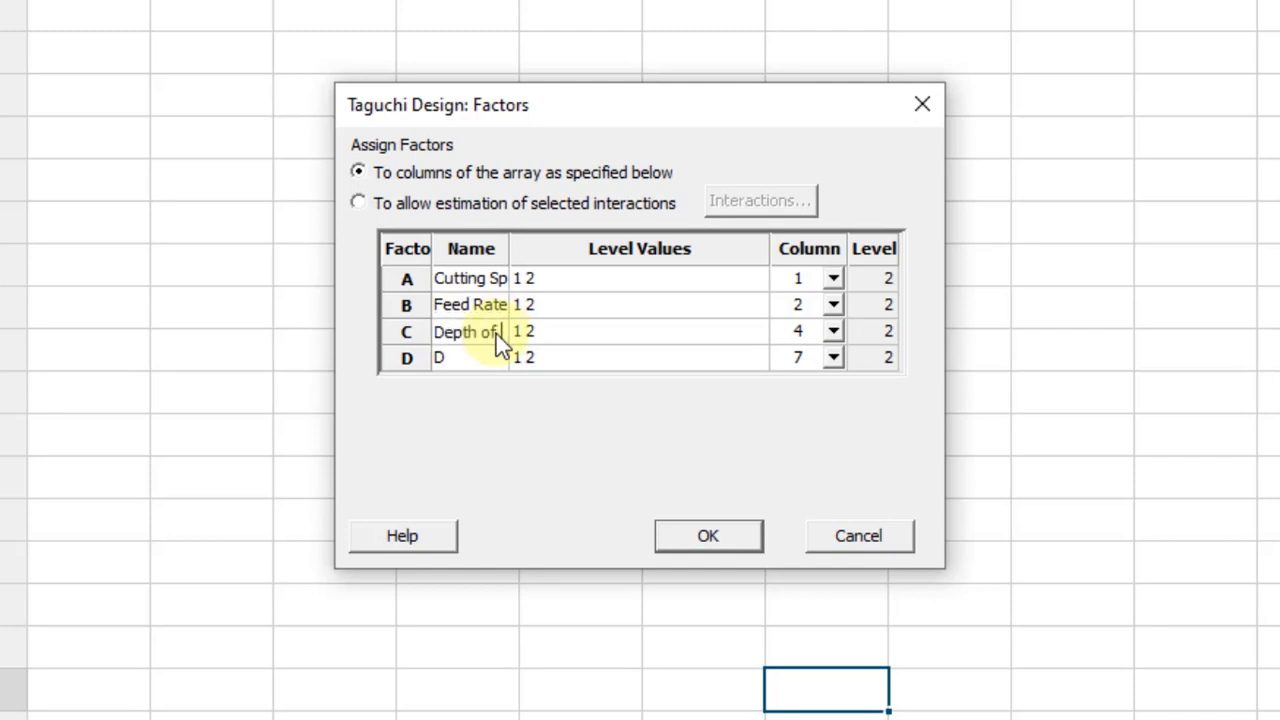
type(" Cut")
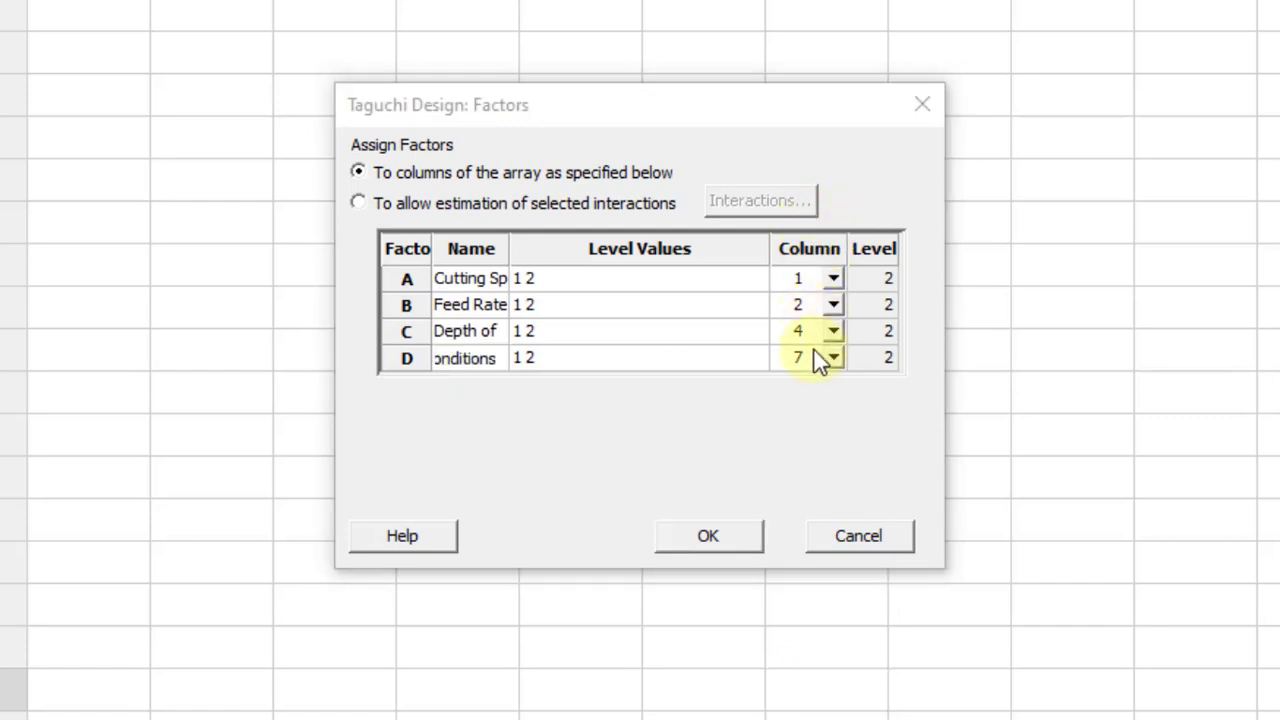
Assign factor C to array column 3 and factor D to column 4.
left_click(835, 331)
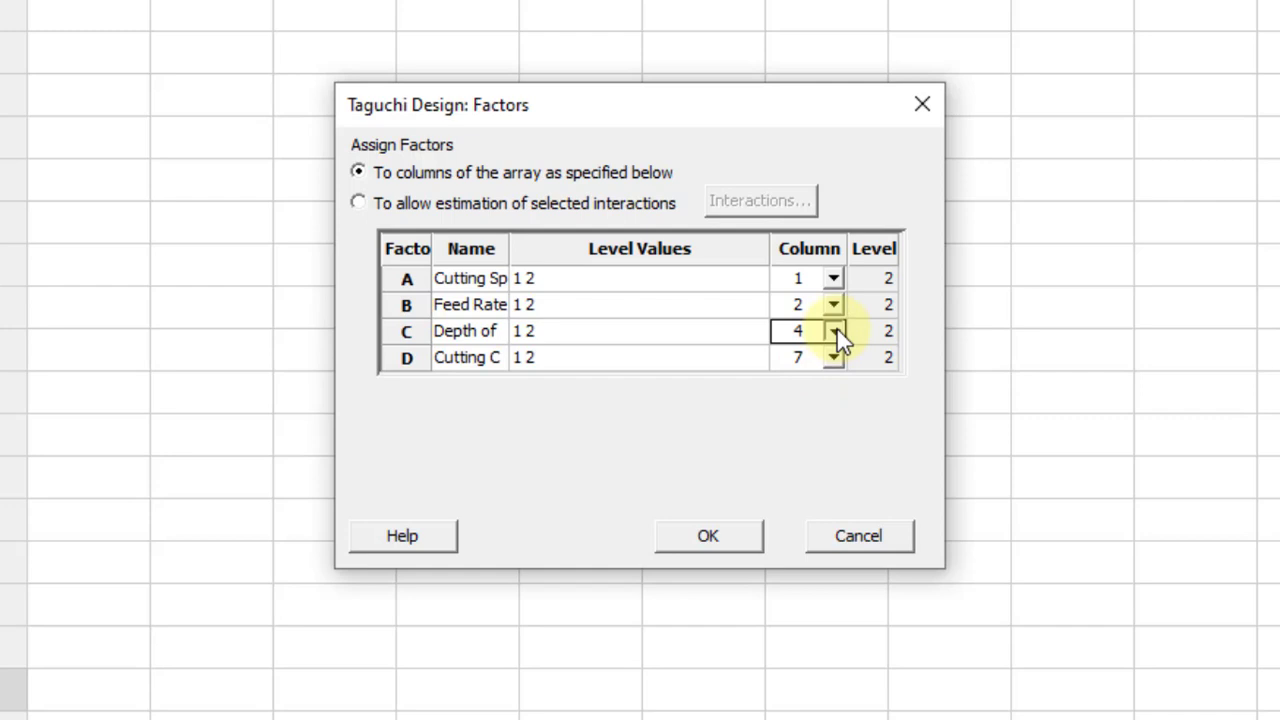
left_click(835, 331)
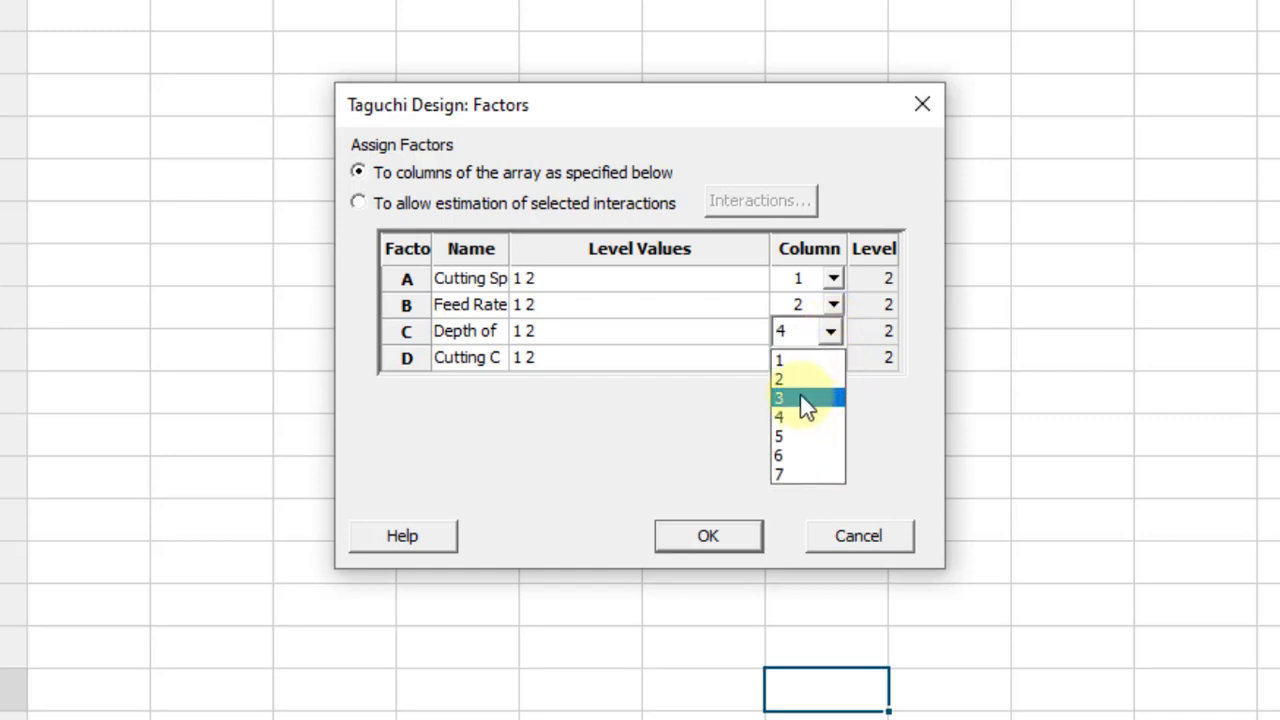
left_click(800, 400)
left_click(837, 356)
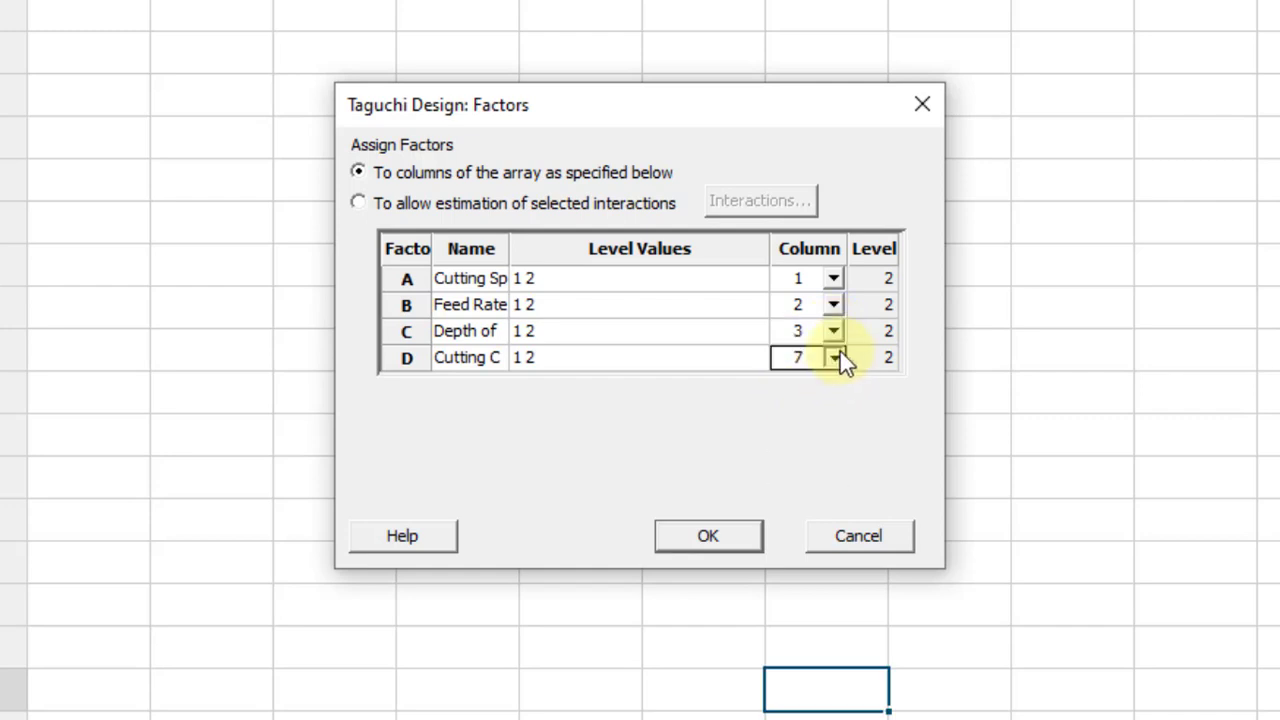
left_click(837, 356)
left_click(790, 443)
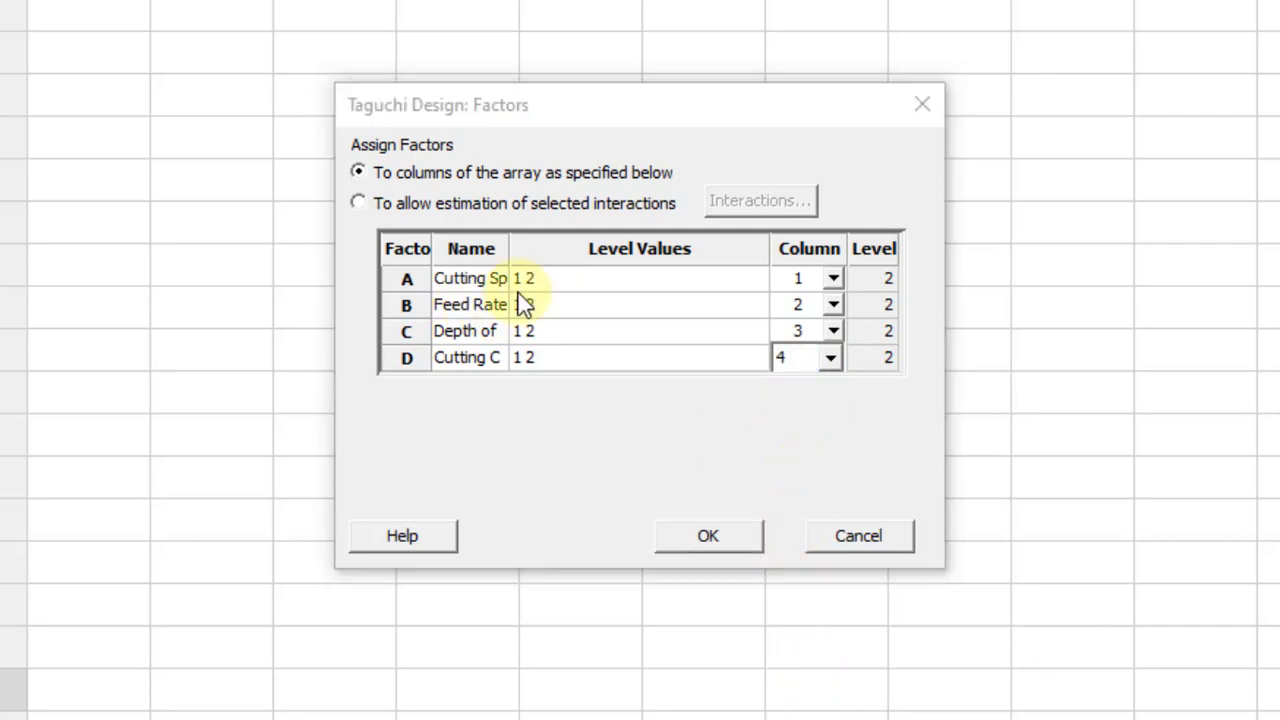
Enter factor level values 400 800, 0.05 0.1, 0.25 0.35 and Dry Coolant.
left_click(581, 286)
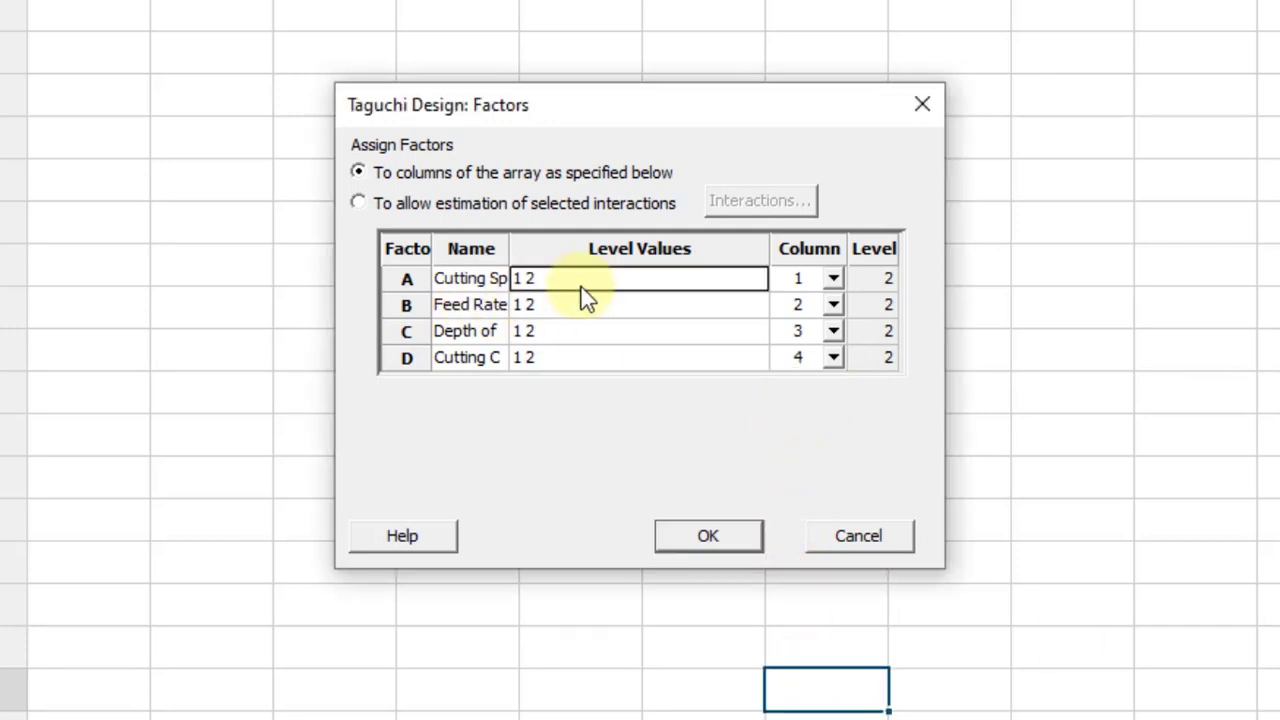
type("44")
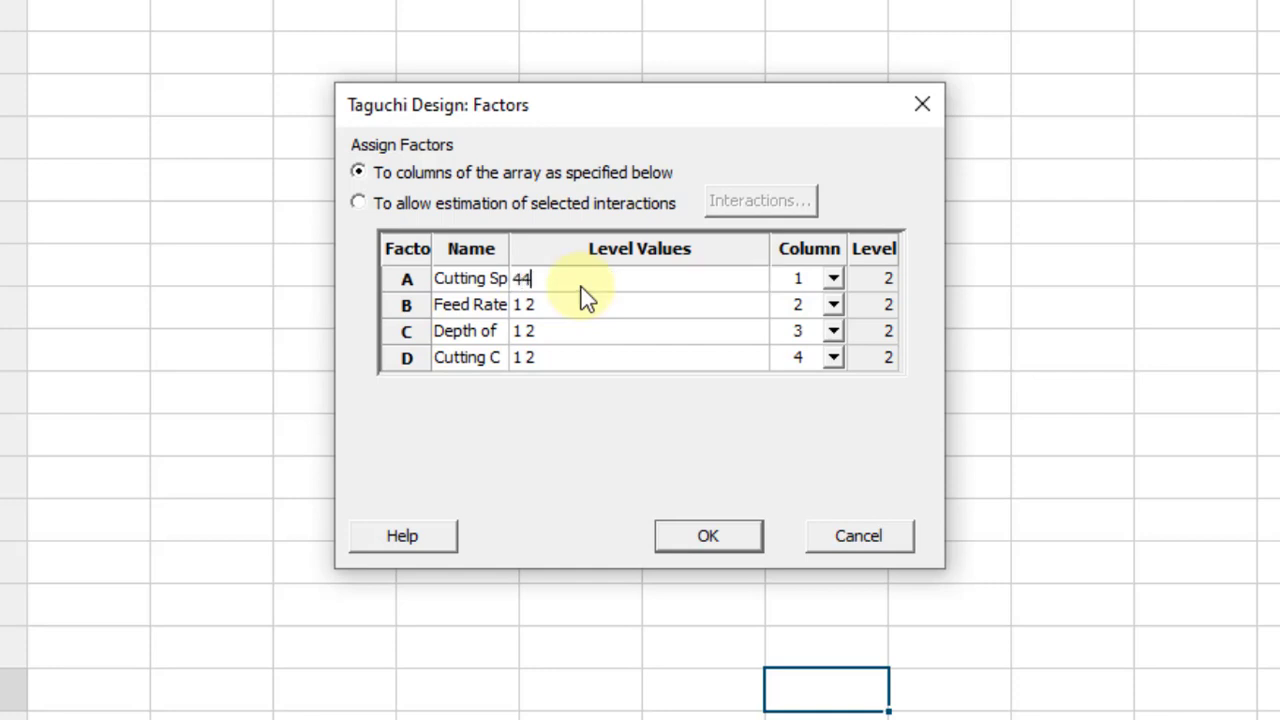
type("00 800")
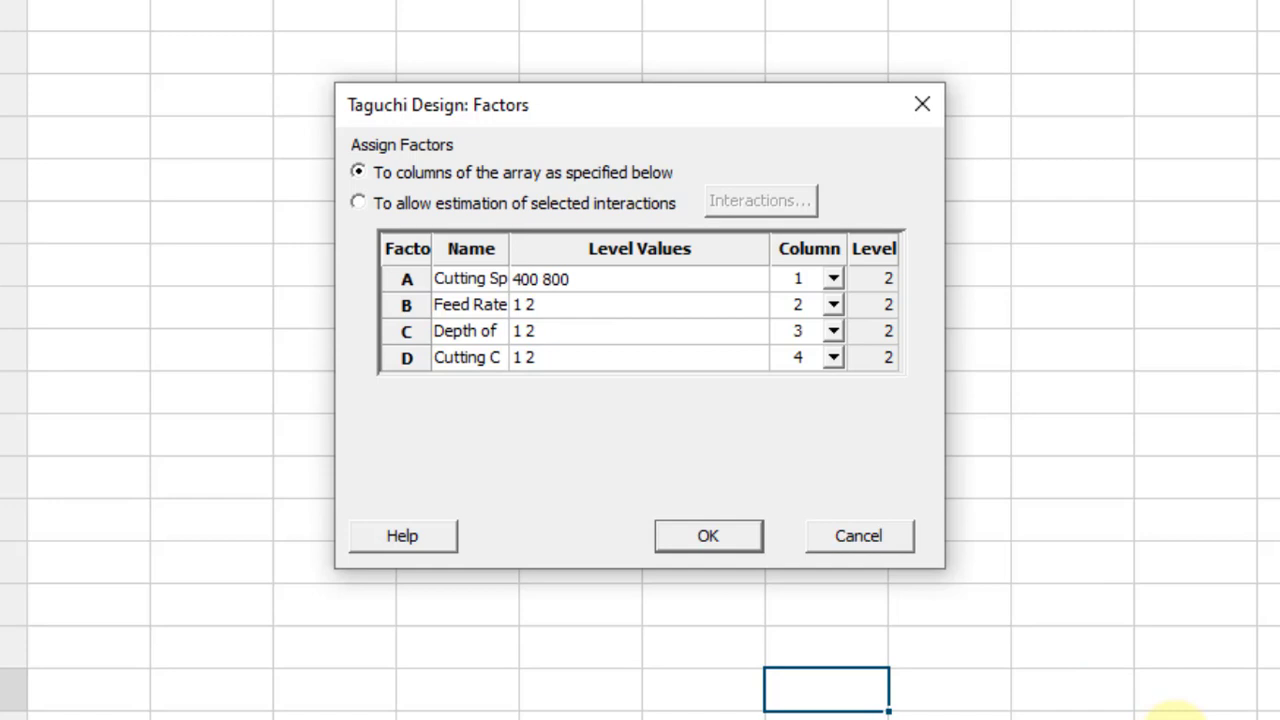
left_click(553, 307)
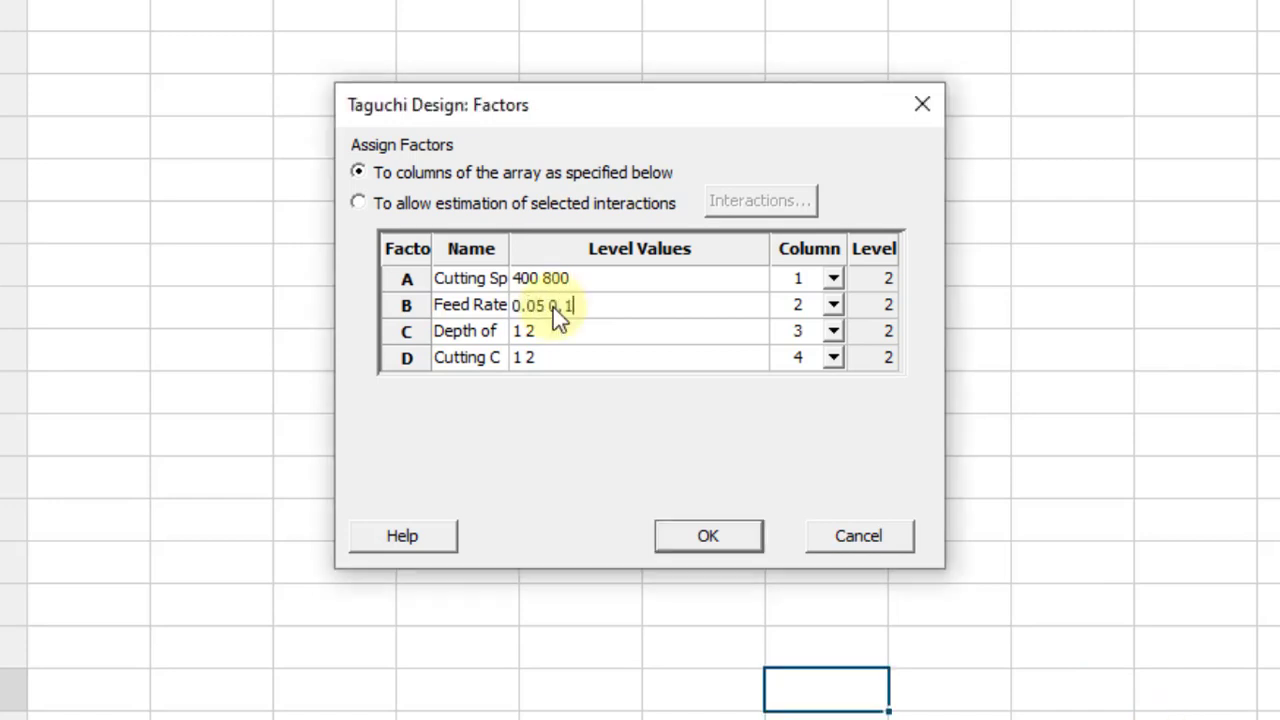
left_click(572, 335)
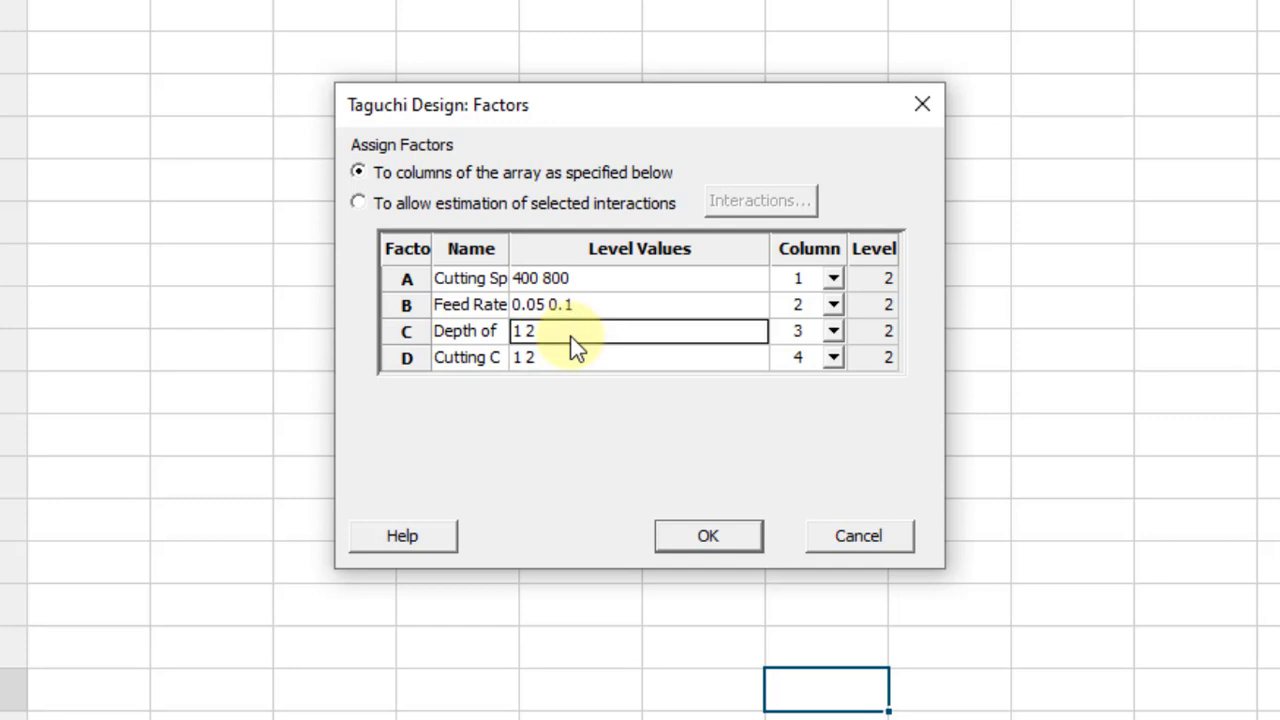
type("0.25")
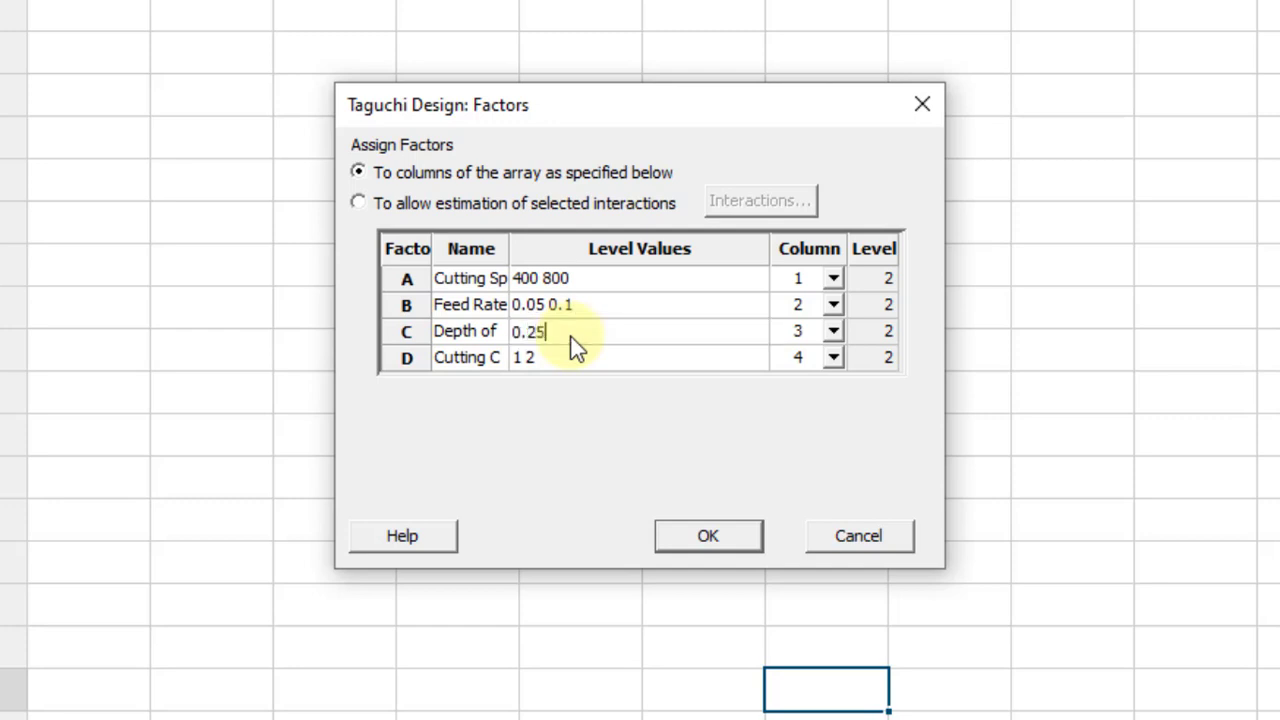
type(" 0.35")
left_click(557, 362)
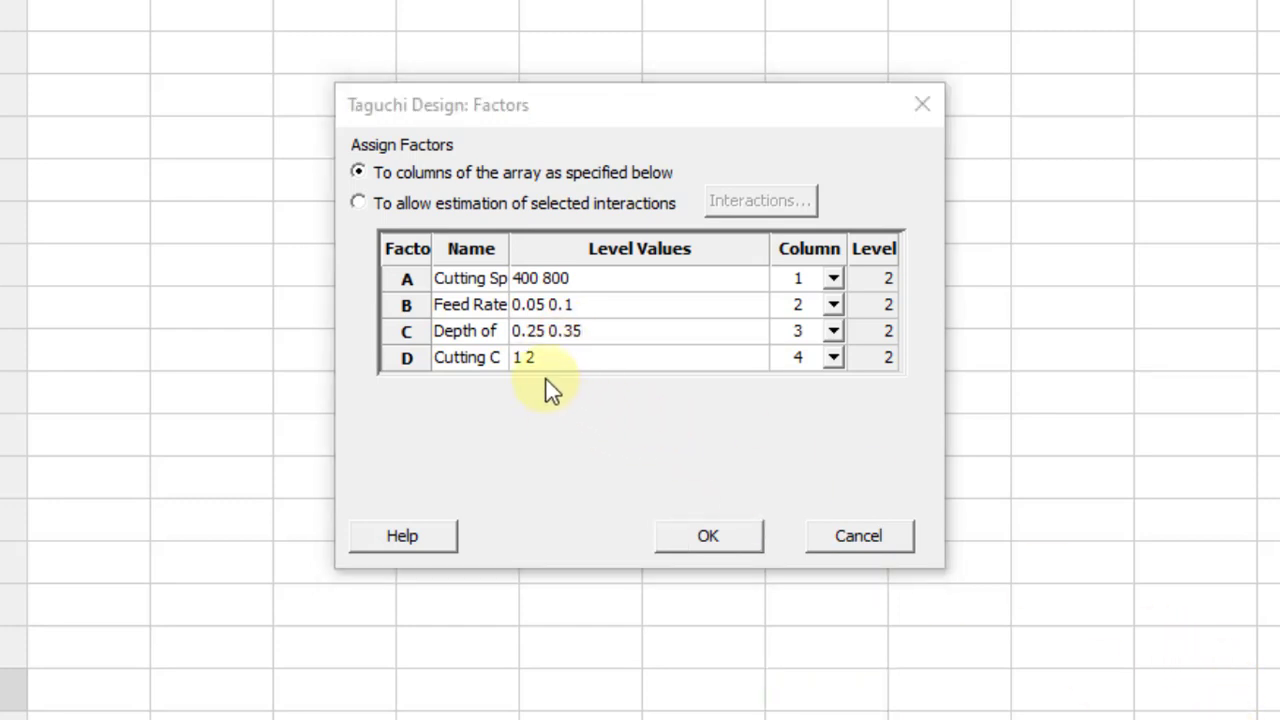
type("Dry")
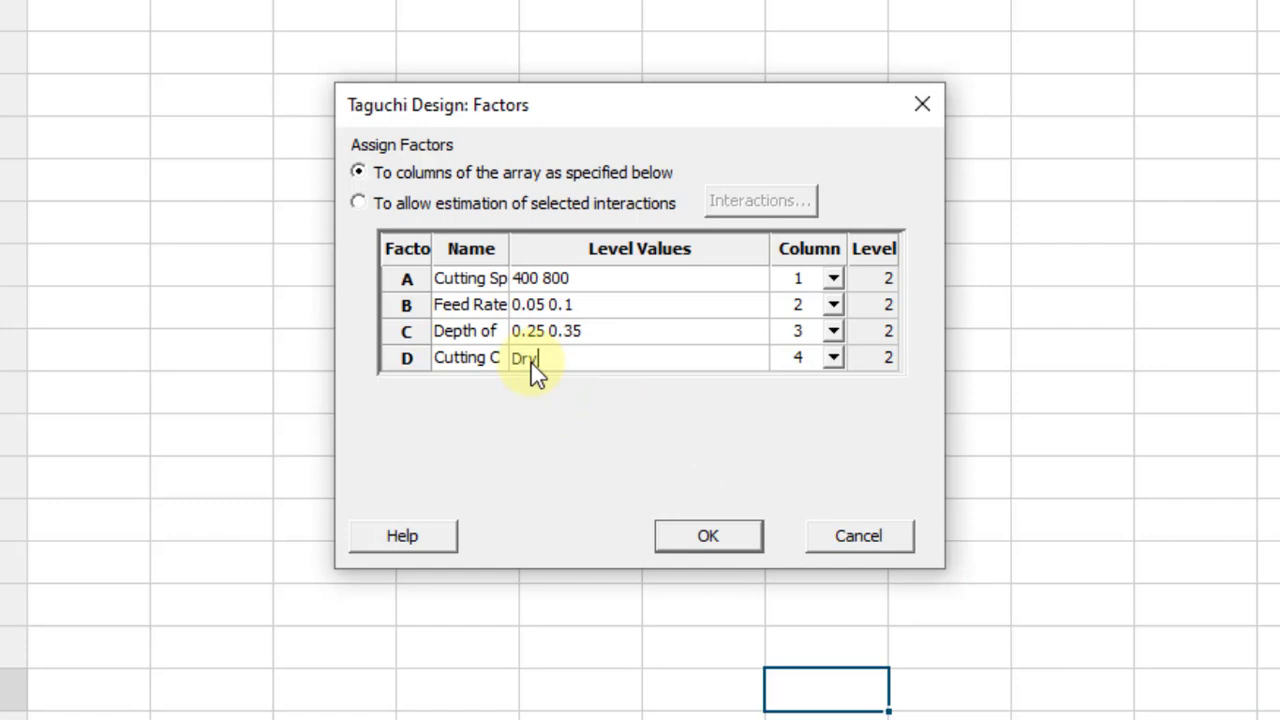
type(" Coolant")
Generate the L8 Taguchi design with Store design in worksheet enabled.
left_click(711, 536)
left_click(740, 446)
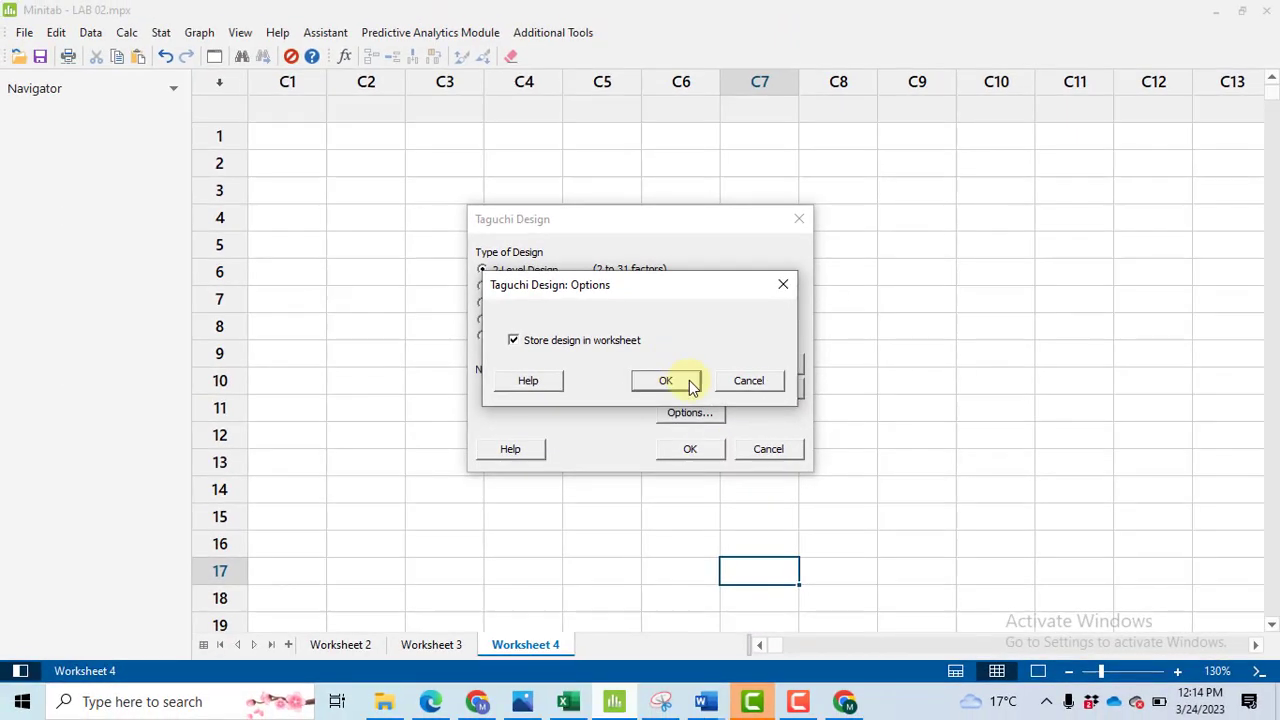
left_click(667, 380)
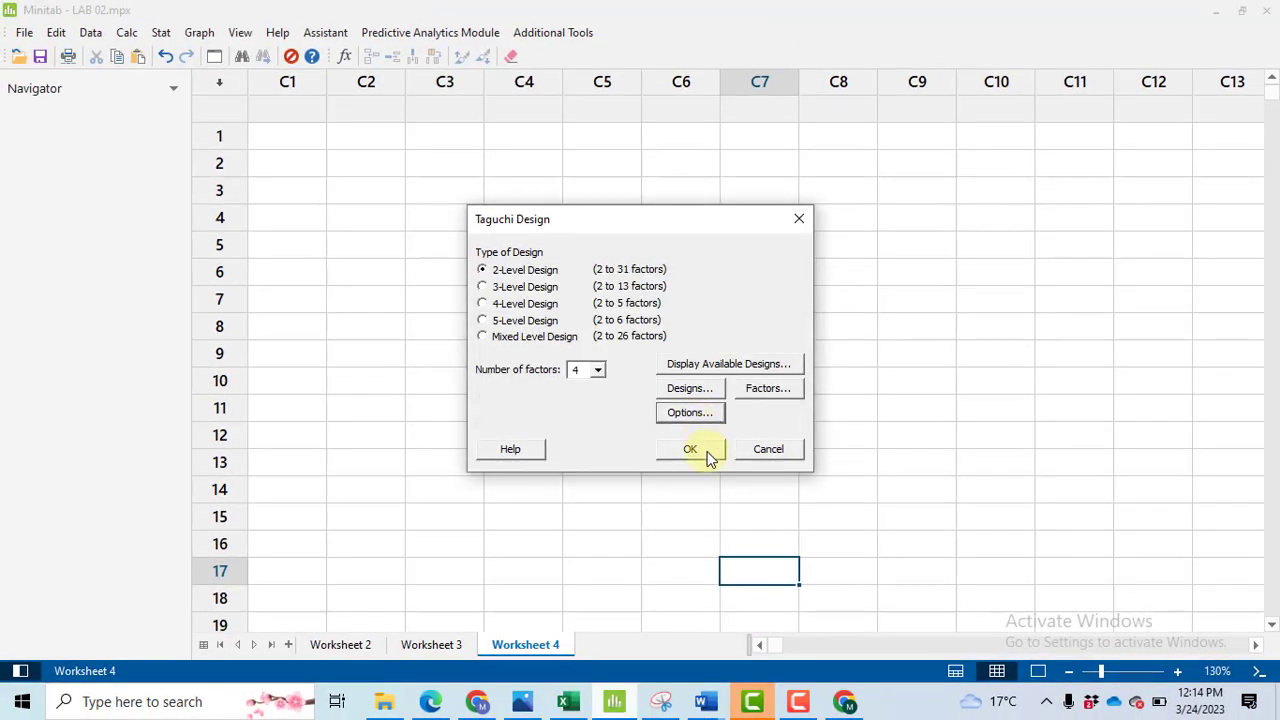
left_click(704, 451)
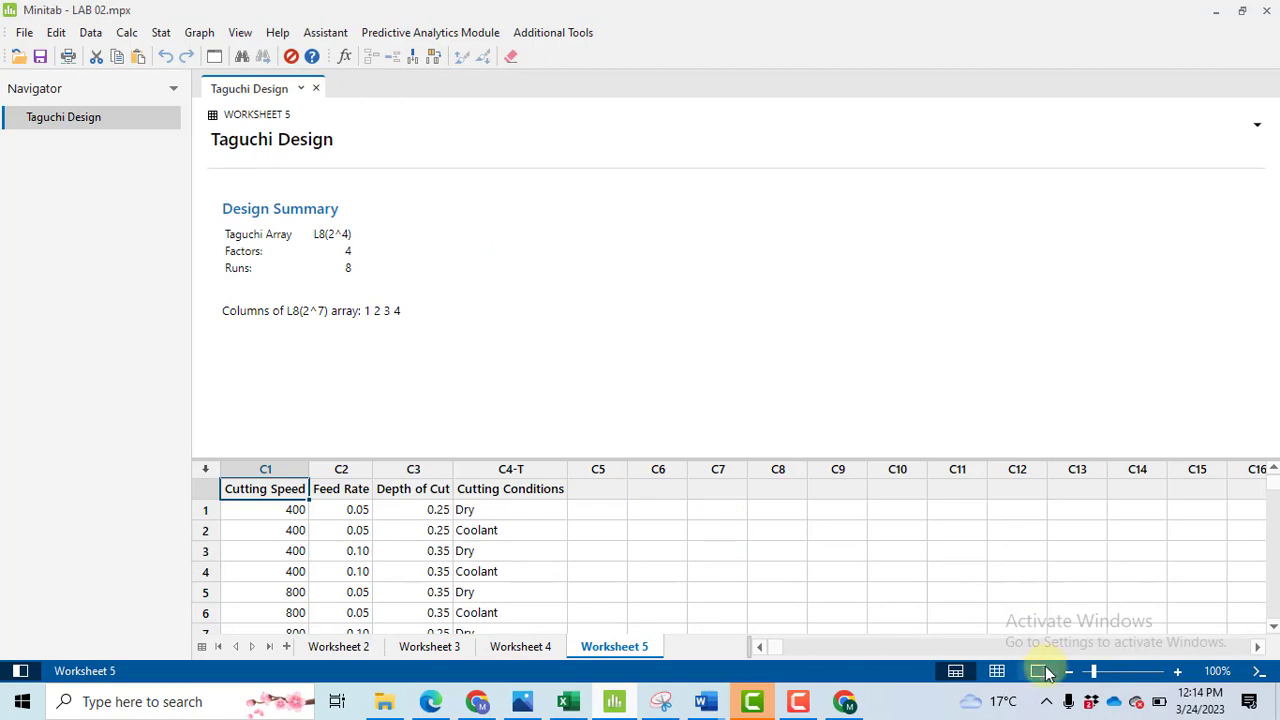
Maximize the worksheet and name column C5 'MRR'.
left_click(997, 671)
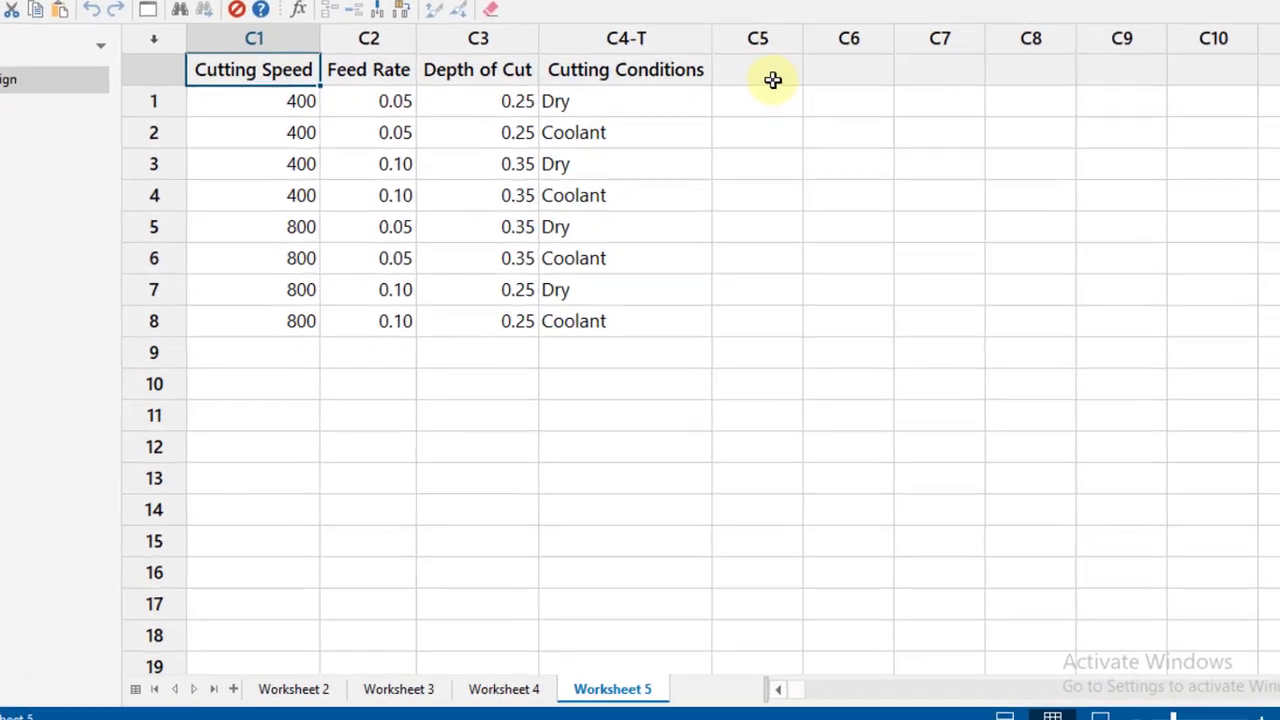
left_click(615, 103)
type("MRR")
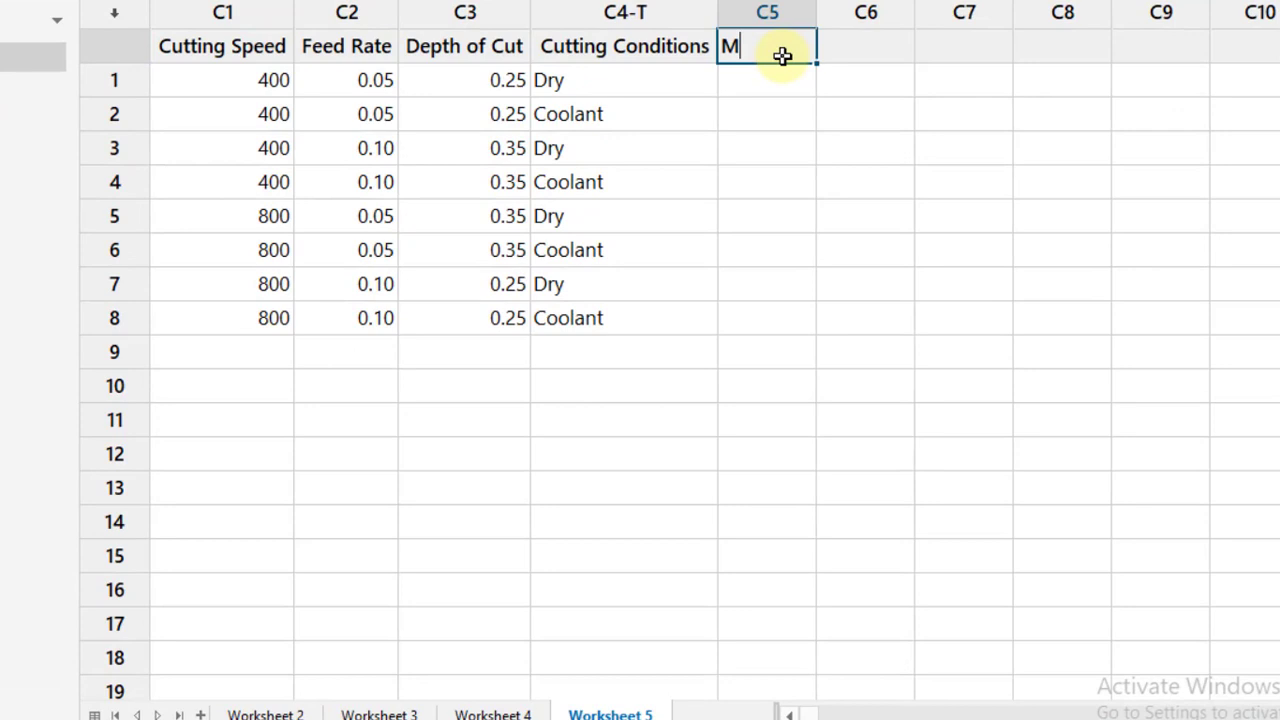
left_click(798, 137)
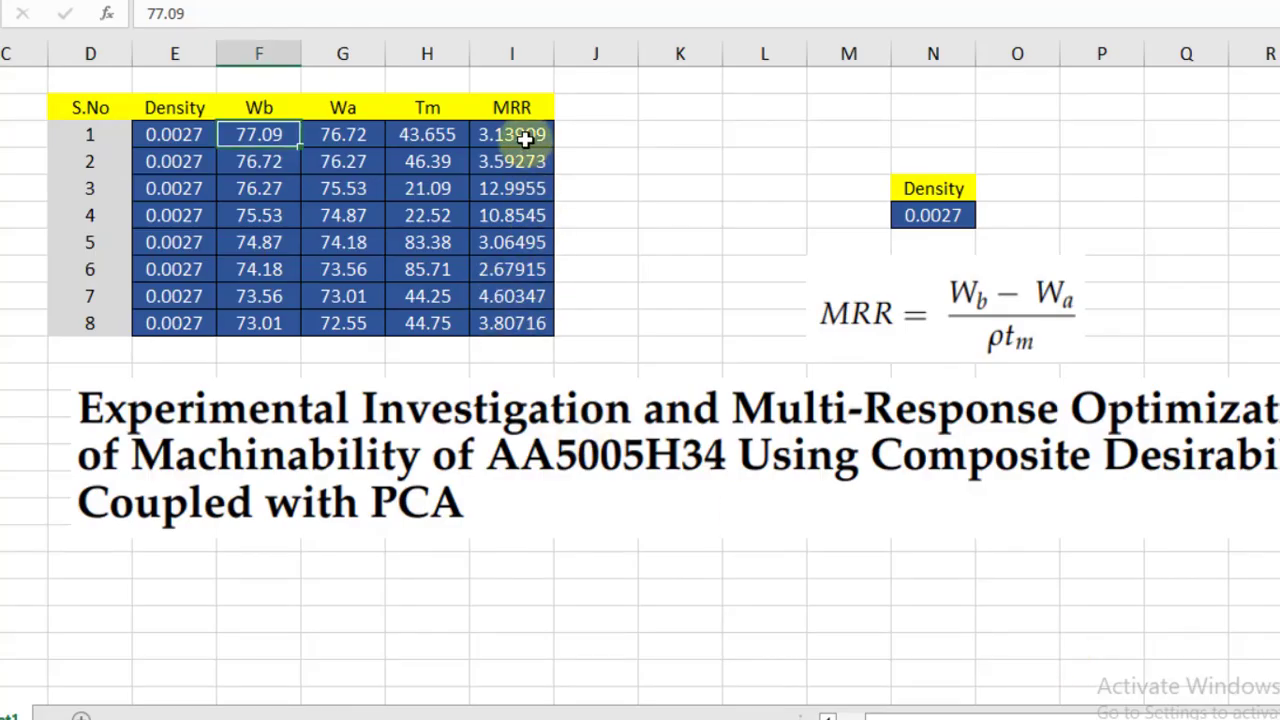
Copy the eight MRR values from Excel and paste them into Minitab's C5 starting at row 1.
left_click_drag(524, 139, 508, 323)
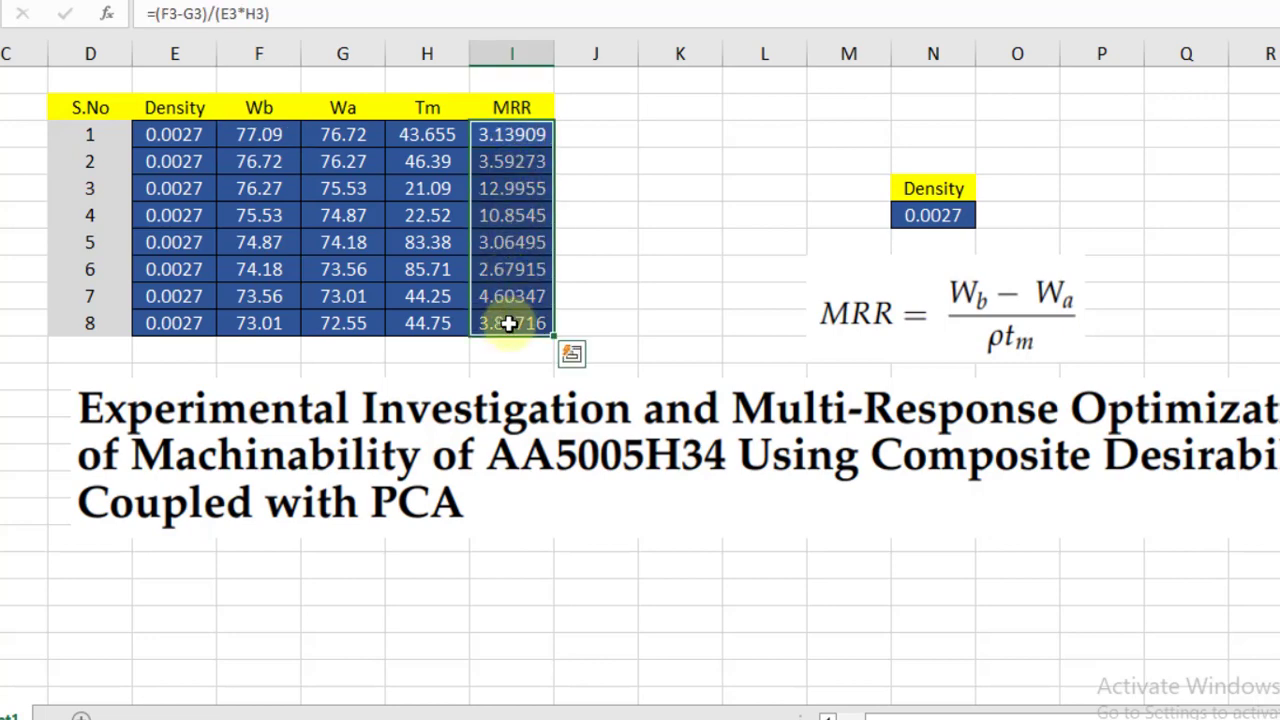
key("ctrl+c")
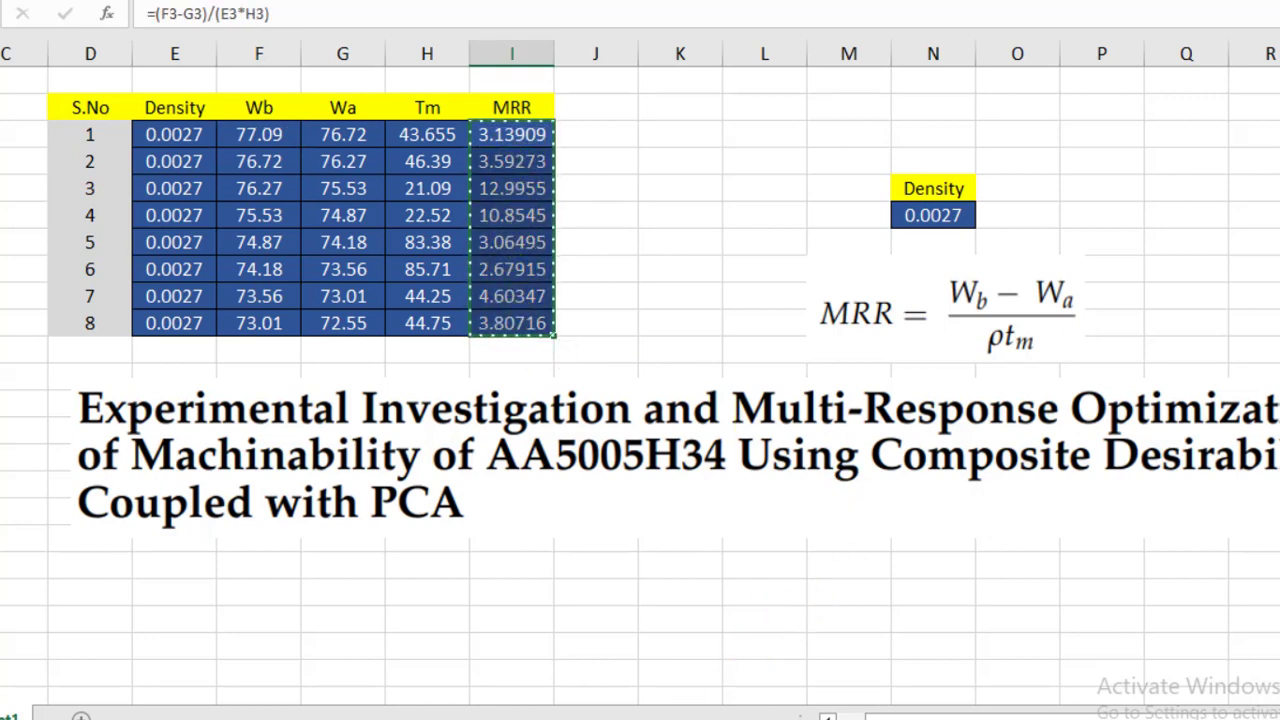
key("alt+Tab")
left_click(763, 88)
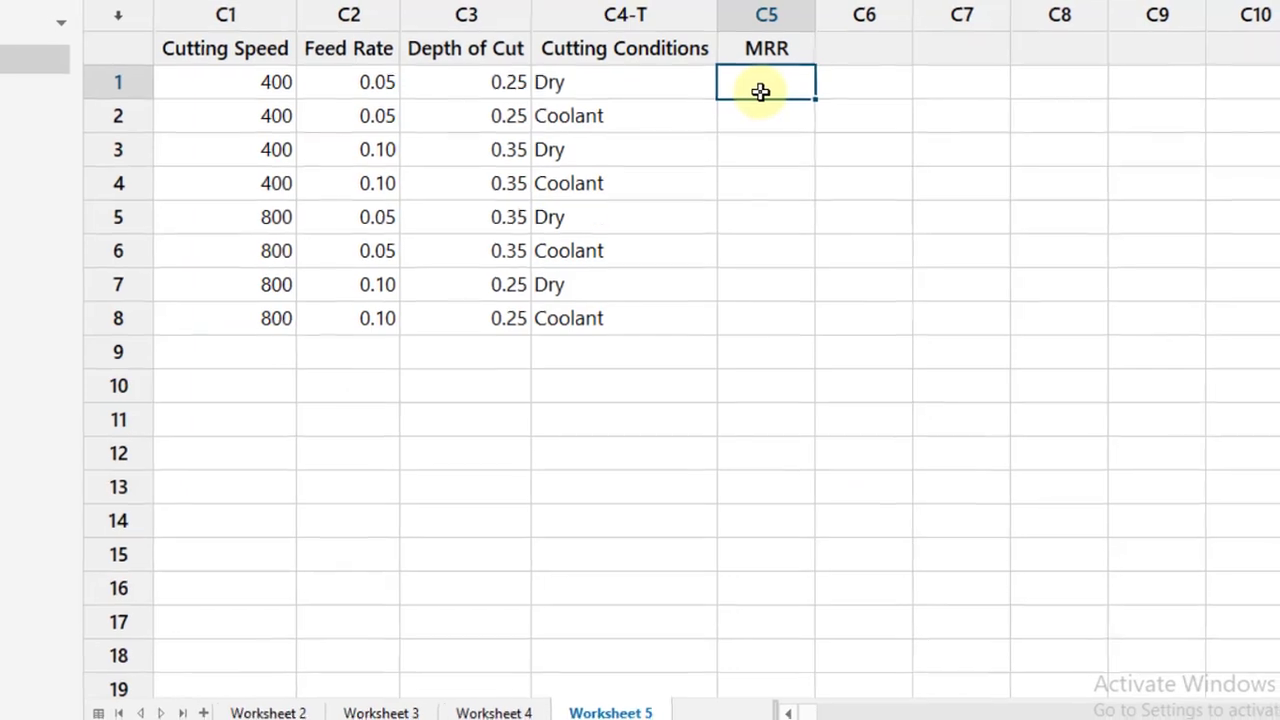
key("ctrl+v")
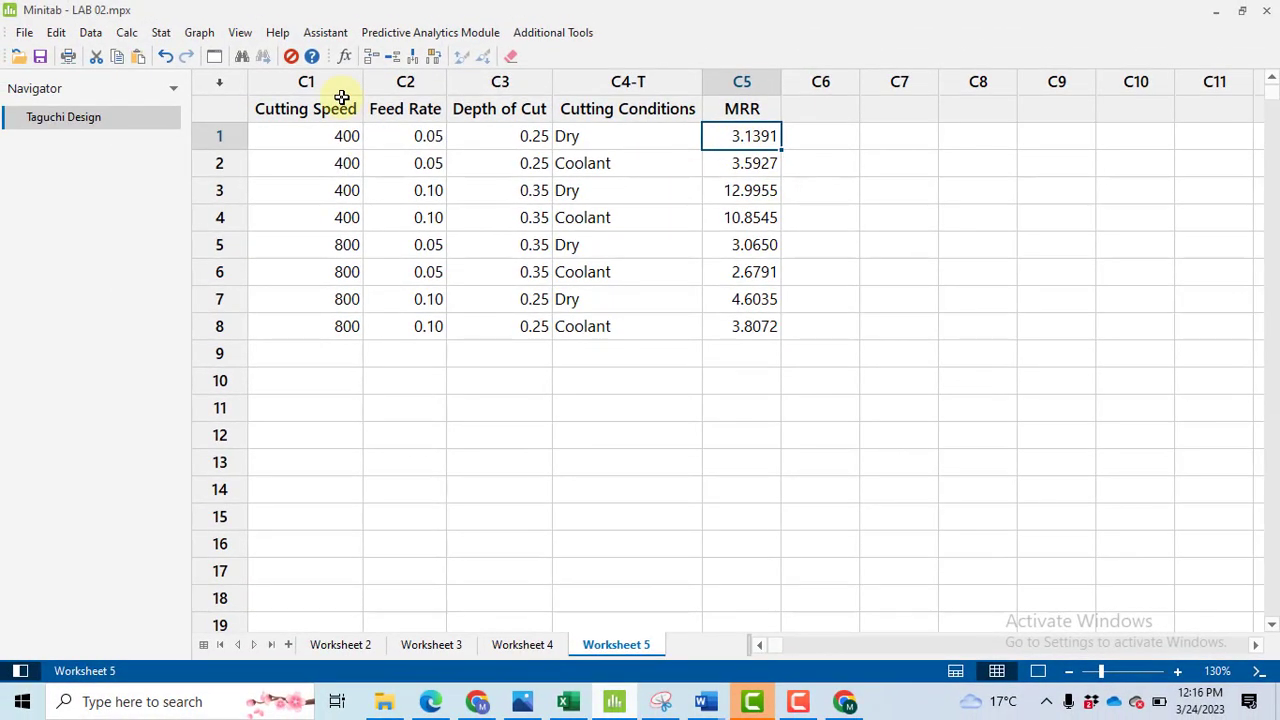
Open Analyze Taguchi Design with MRR as the response, keeping default graph and table settings.
left_click(161, 33)
mouse_move(218, 118)
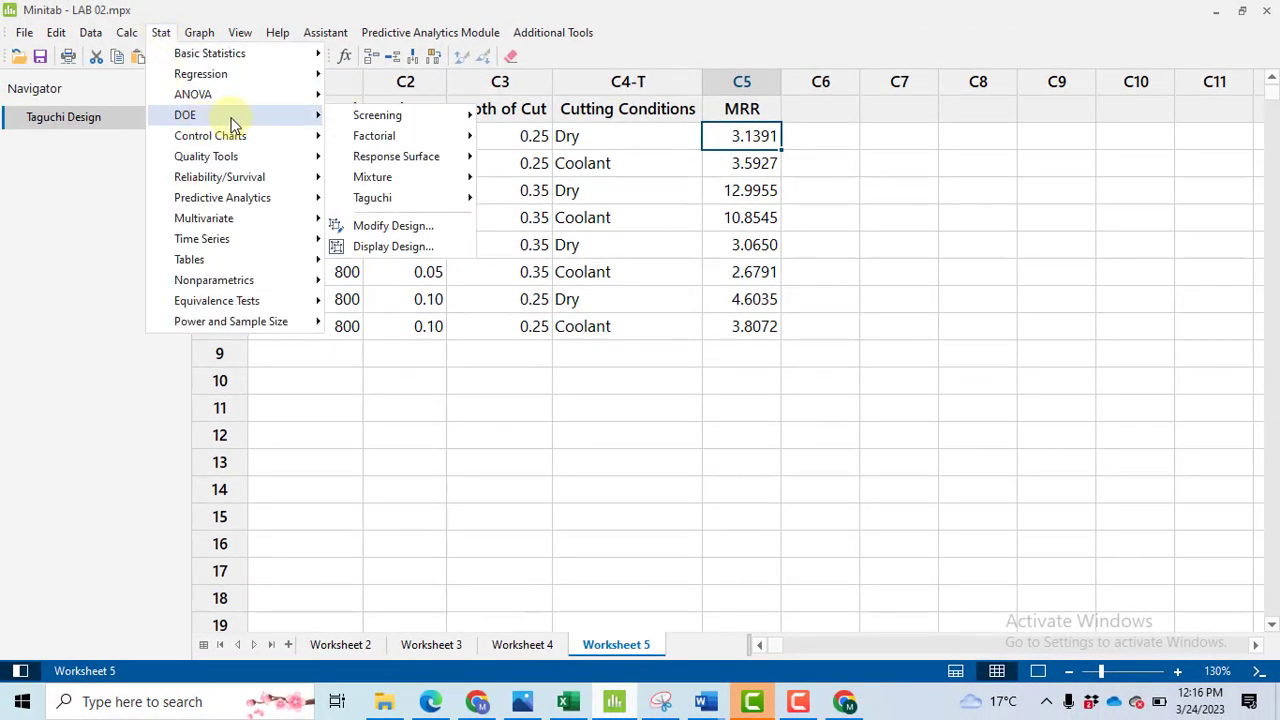
mouse_move(443, 200)
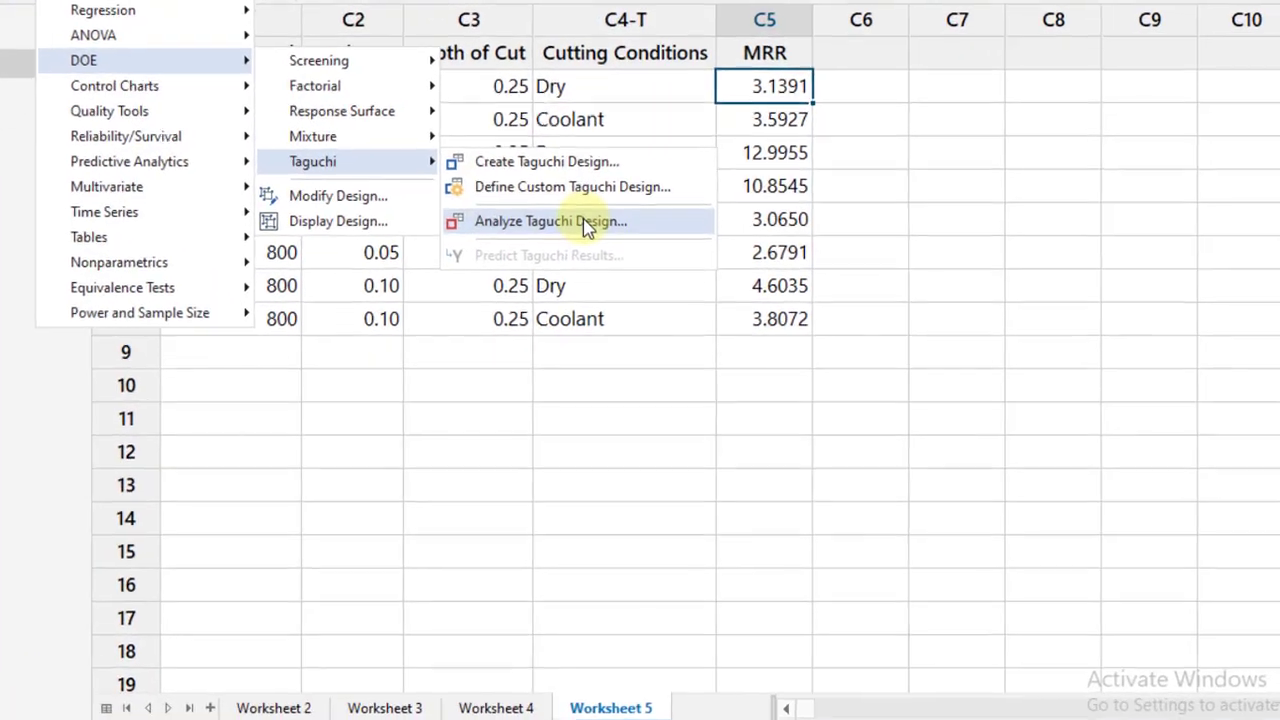
left_click(588, 224)
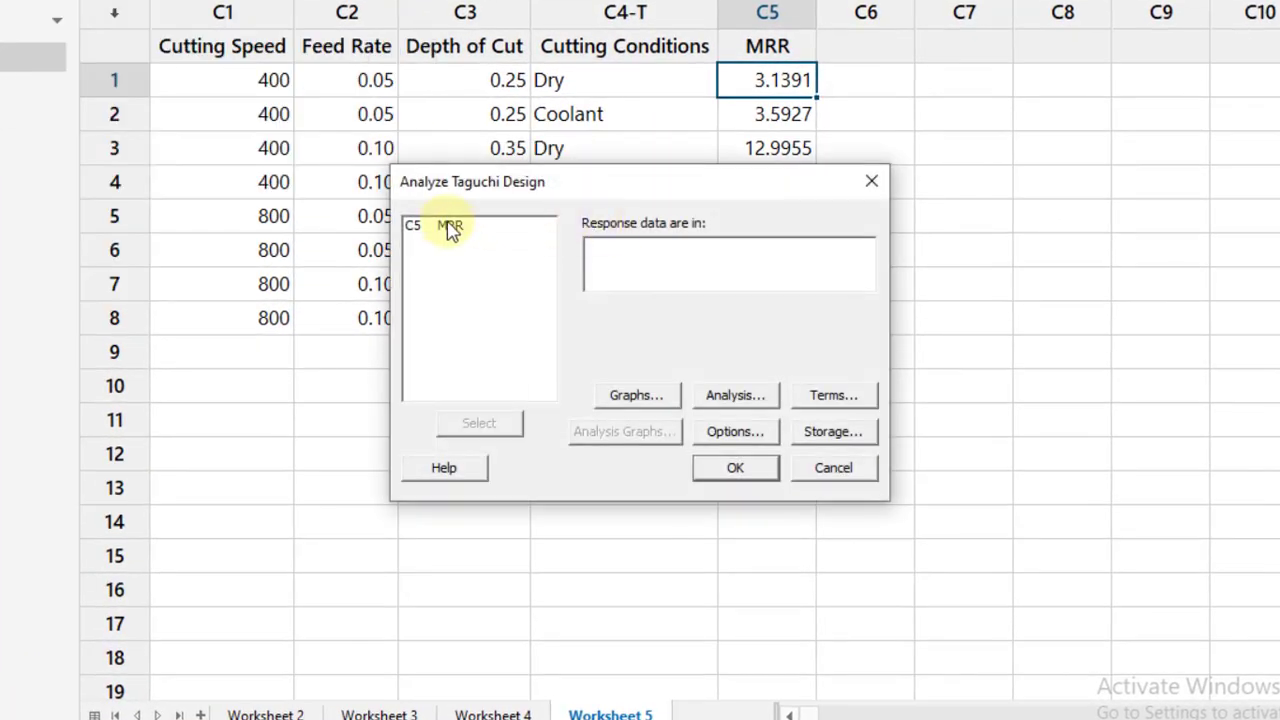
double_click(445, 228)
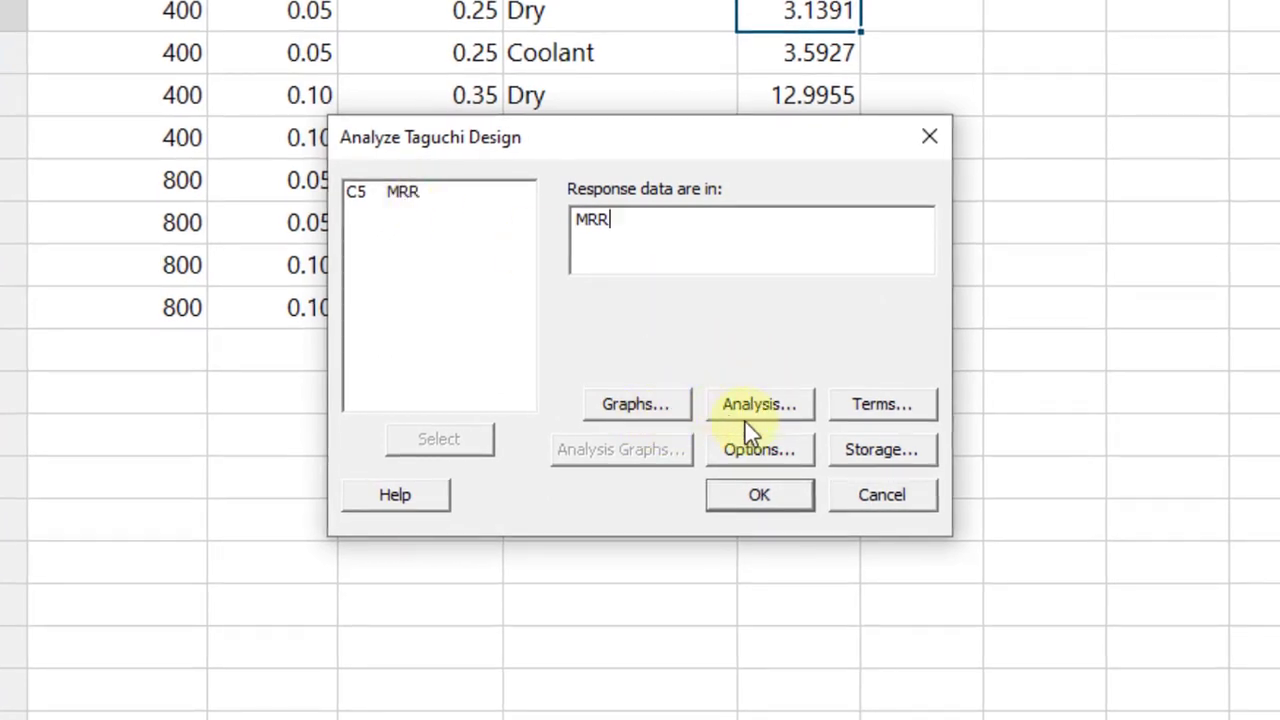
left_click(667, 405)
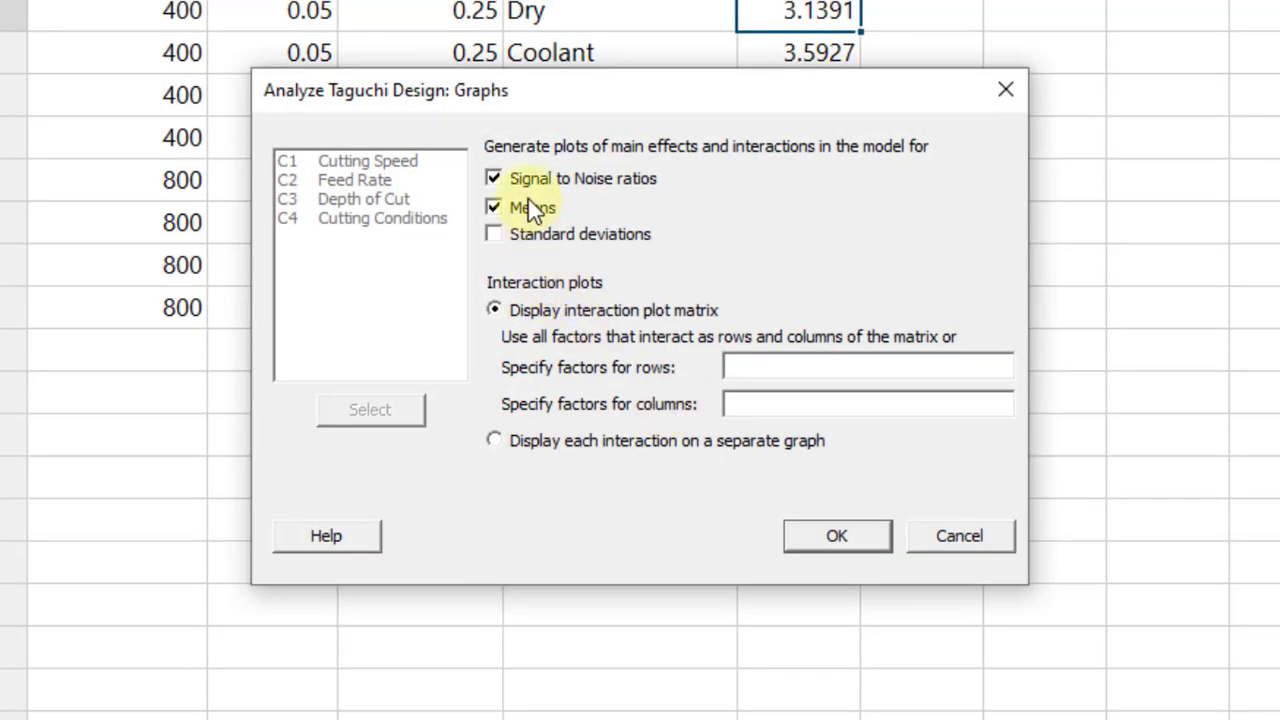
left_click(862, 545)
left_click(786, 413)
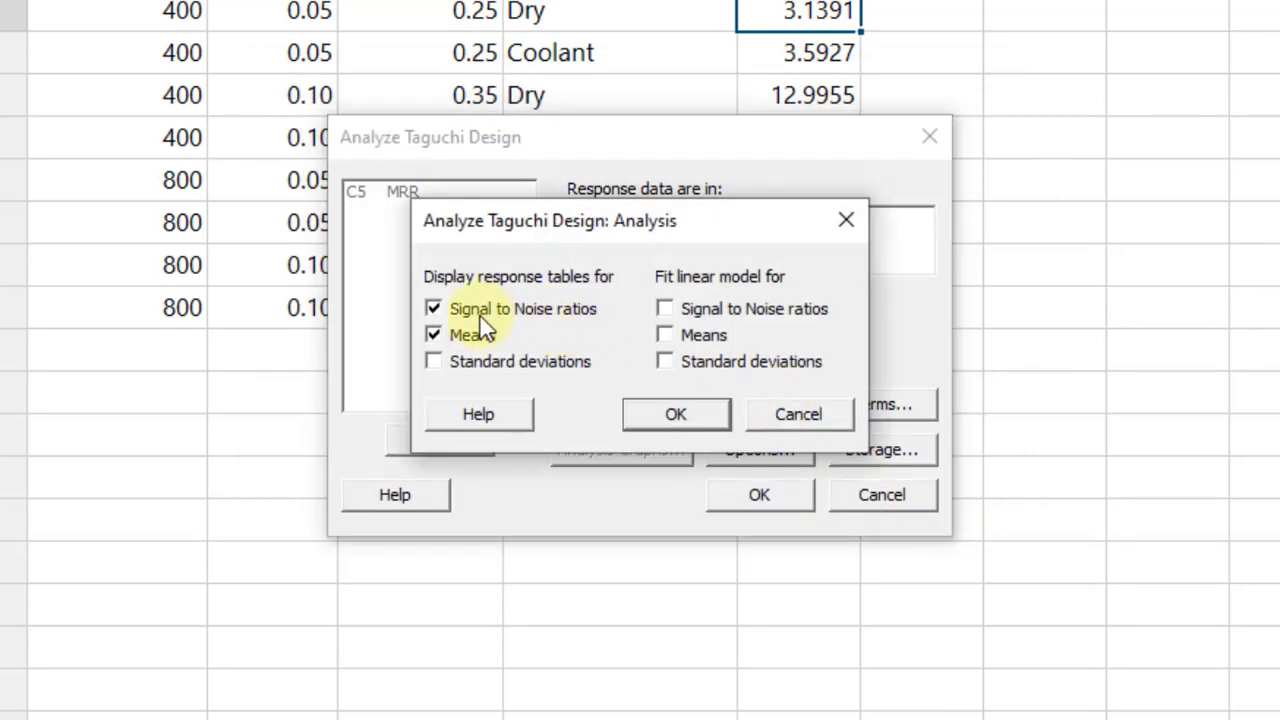
left_click(718, 414)
Set the signal-to-noise ratio to Larger is better and run the analysis.
left_click(792, 456)
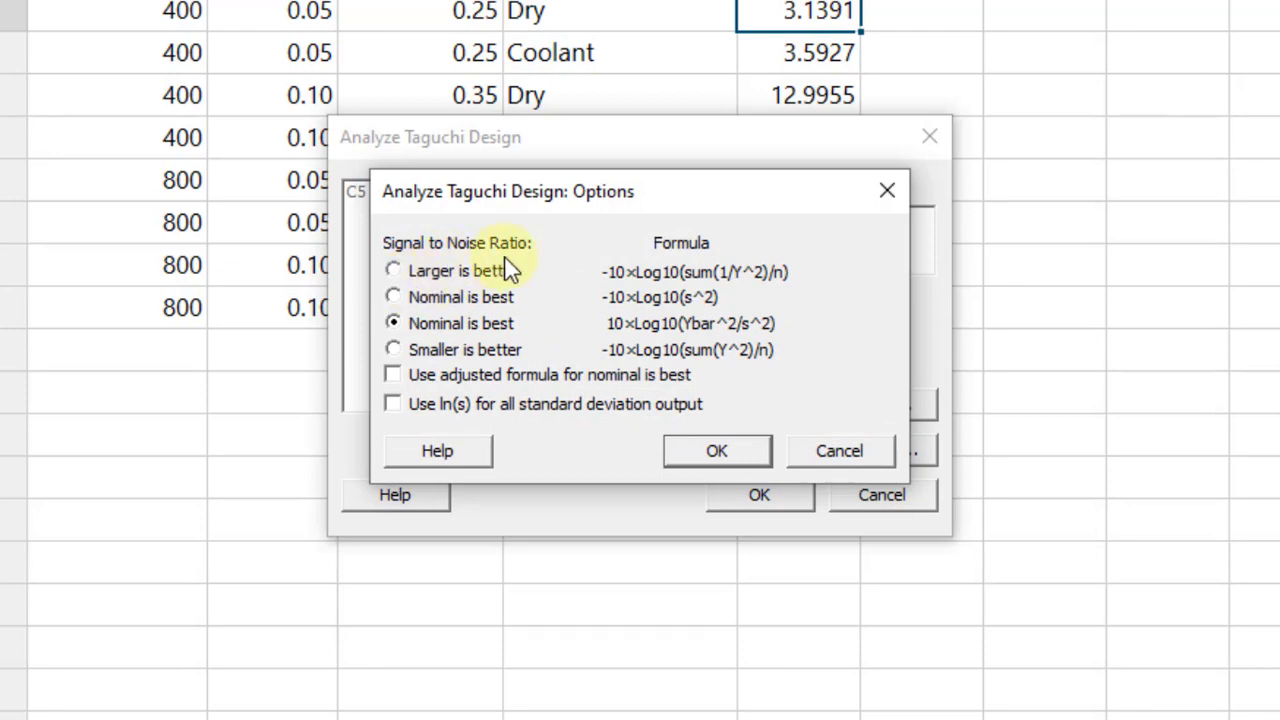
left_click(464, 283)
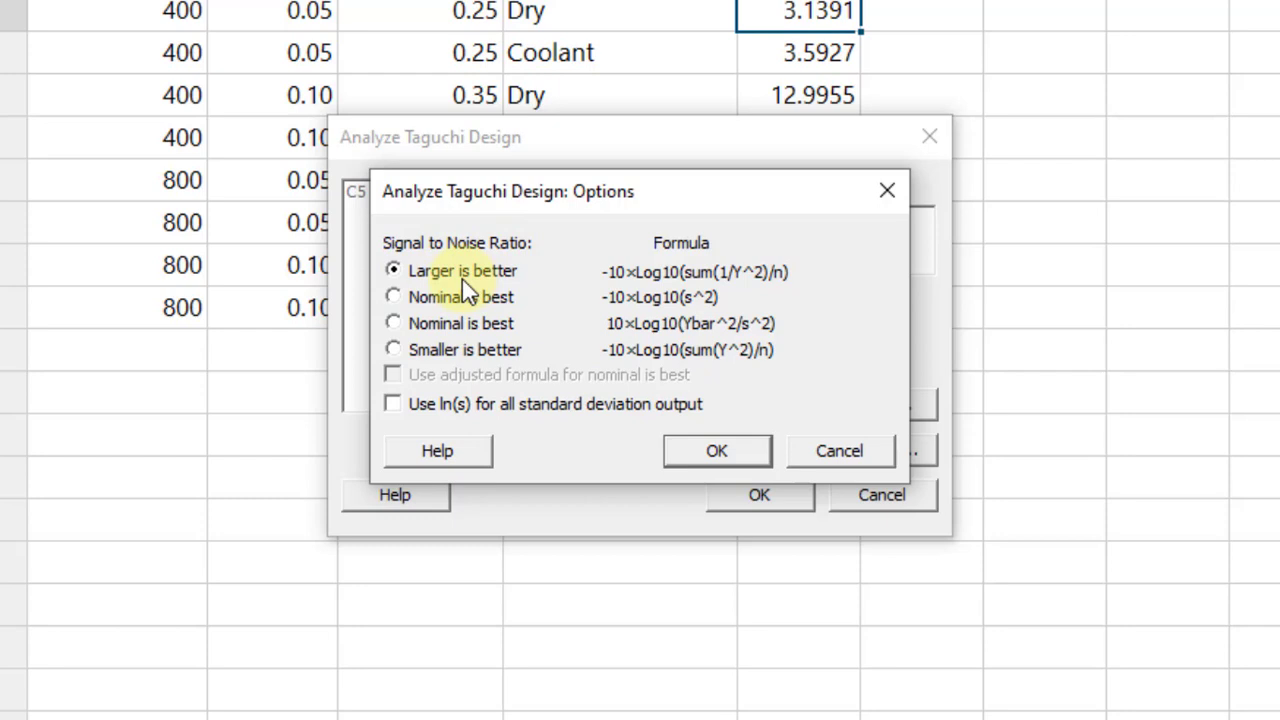
left_click(748, 460)
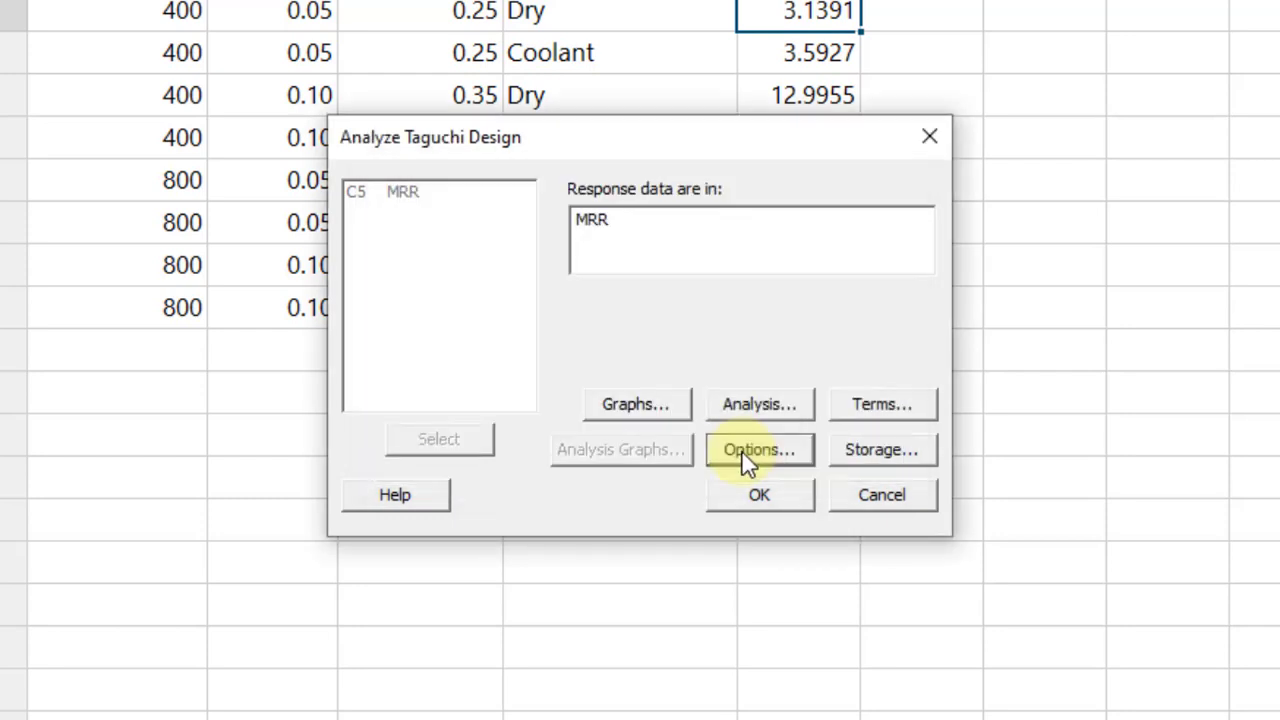
left_click(768, 497)
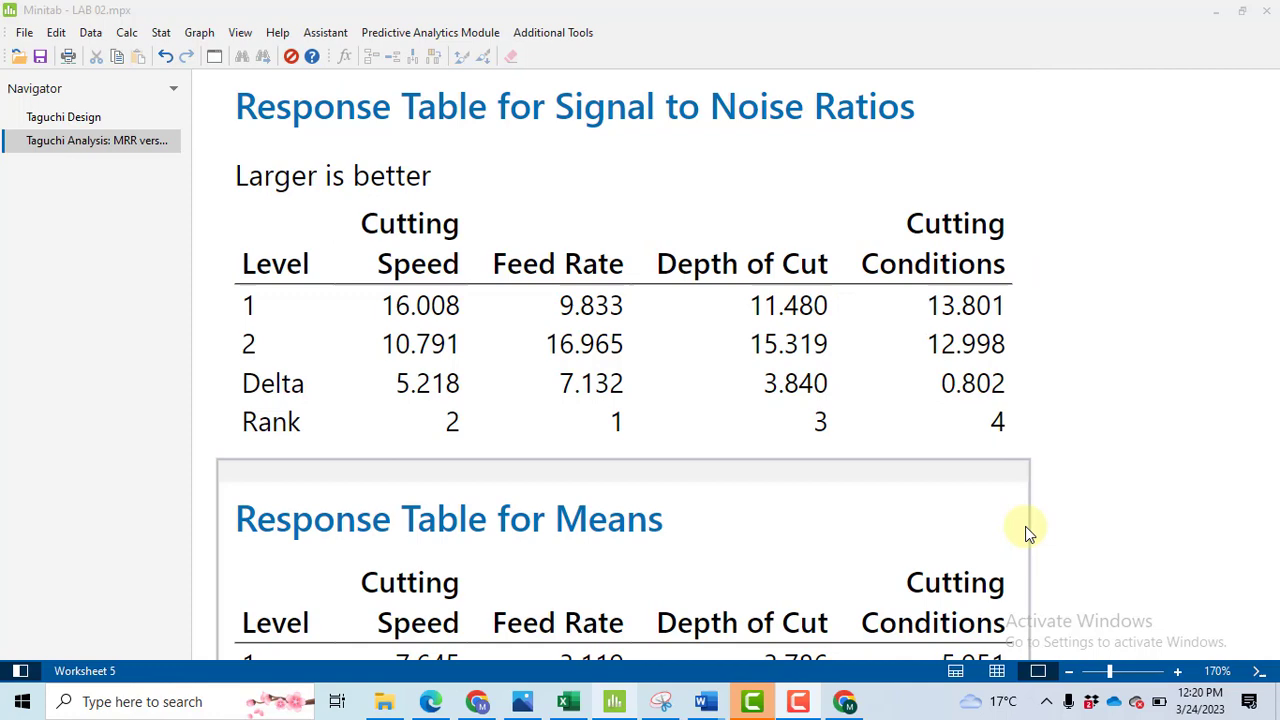
Scroll the session output through the S/N and Means response tables.
scroll(994, 590, "down", 3)
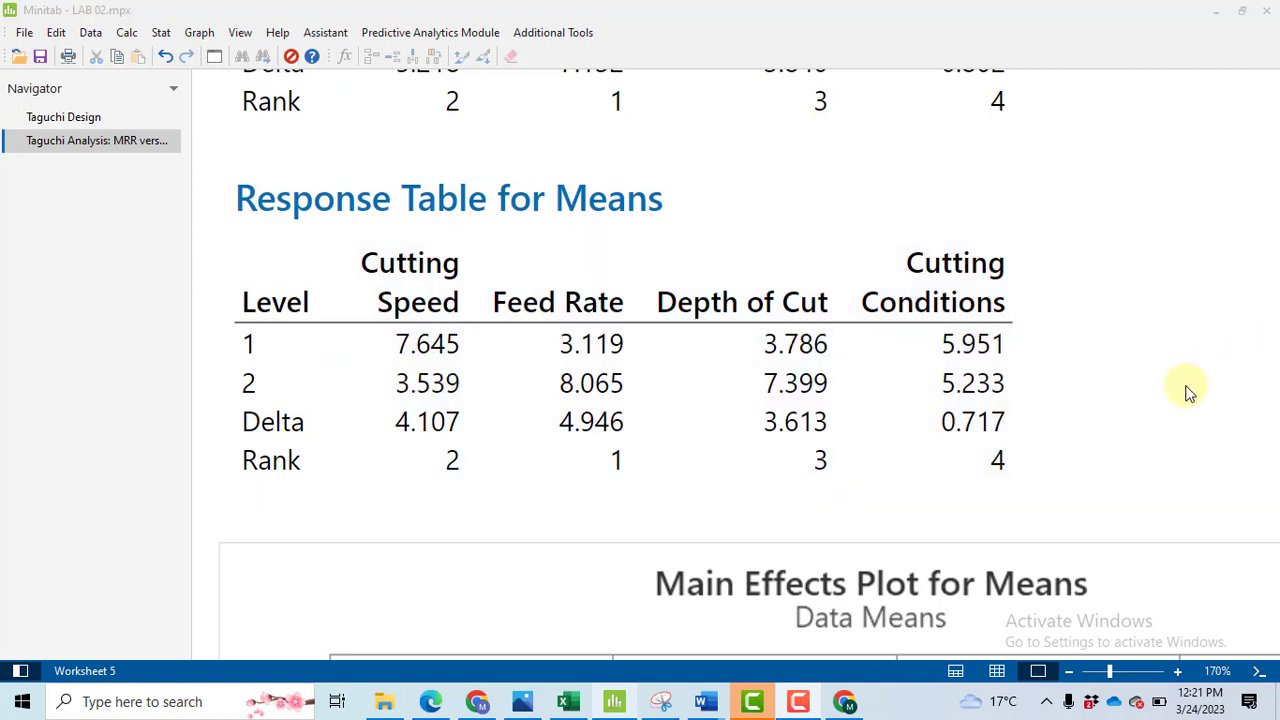
Scroll from the Main Effects Plot for Means to the SN ratios plot and GLM output.
scroll(998, 595, "down", 6)
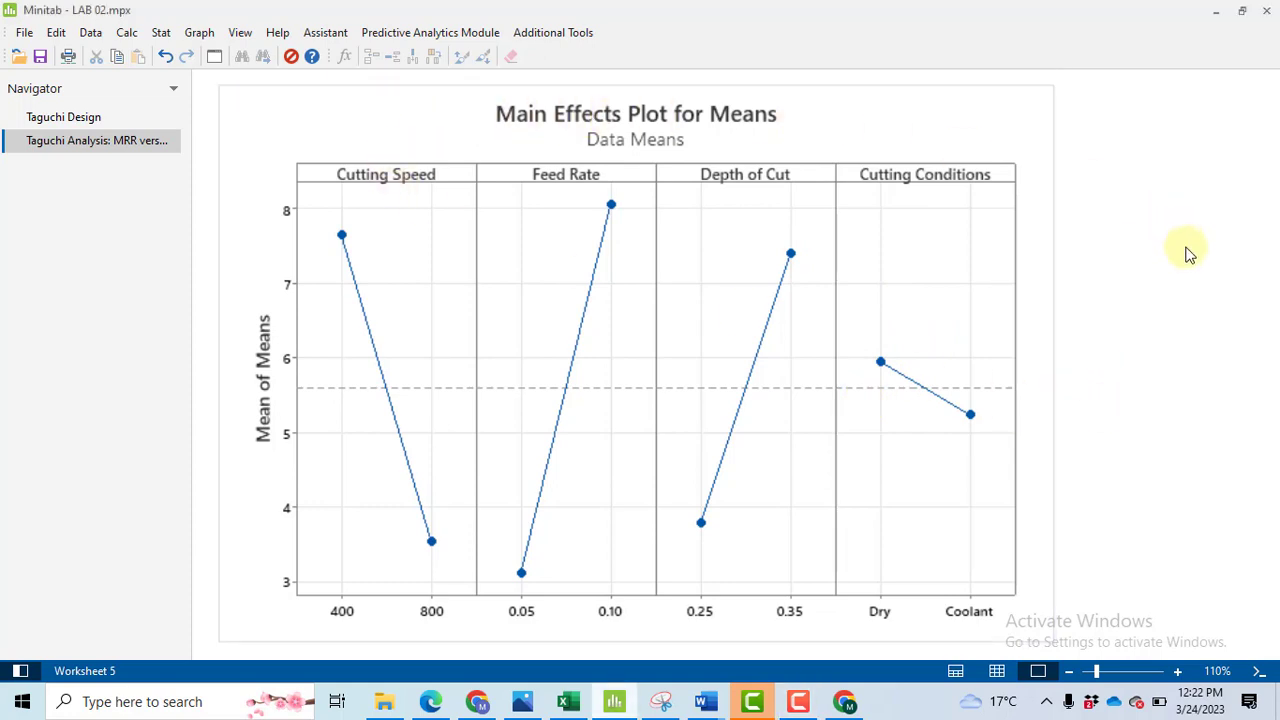
scroll(1186, 257, "down", 8)
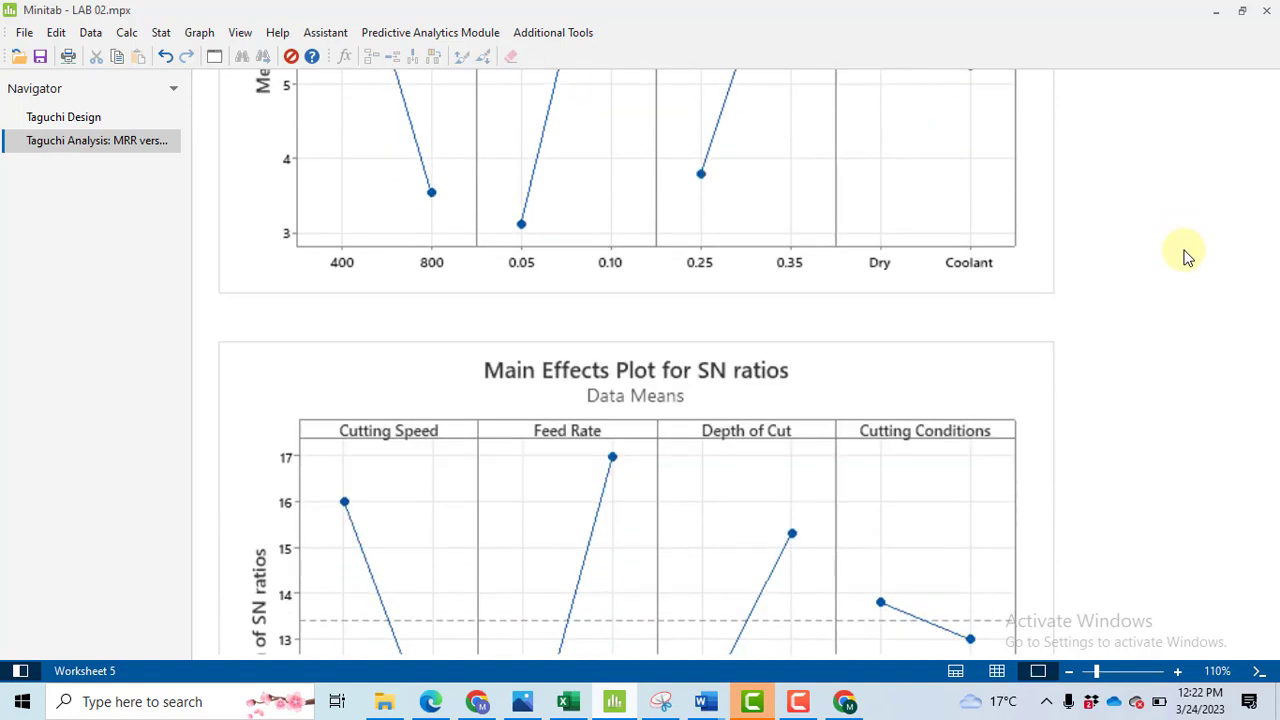
scroll(1186, 257, "down", 3)
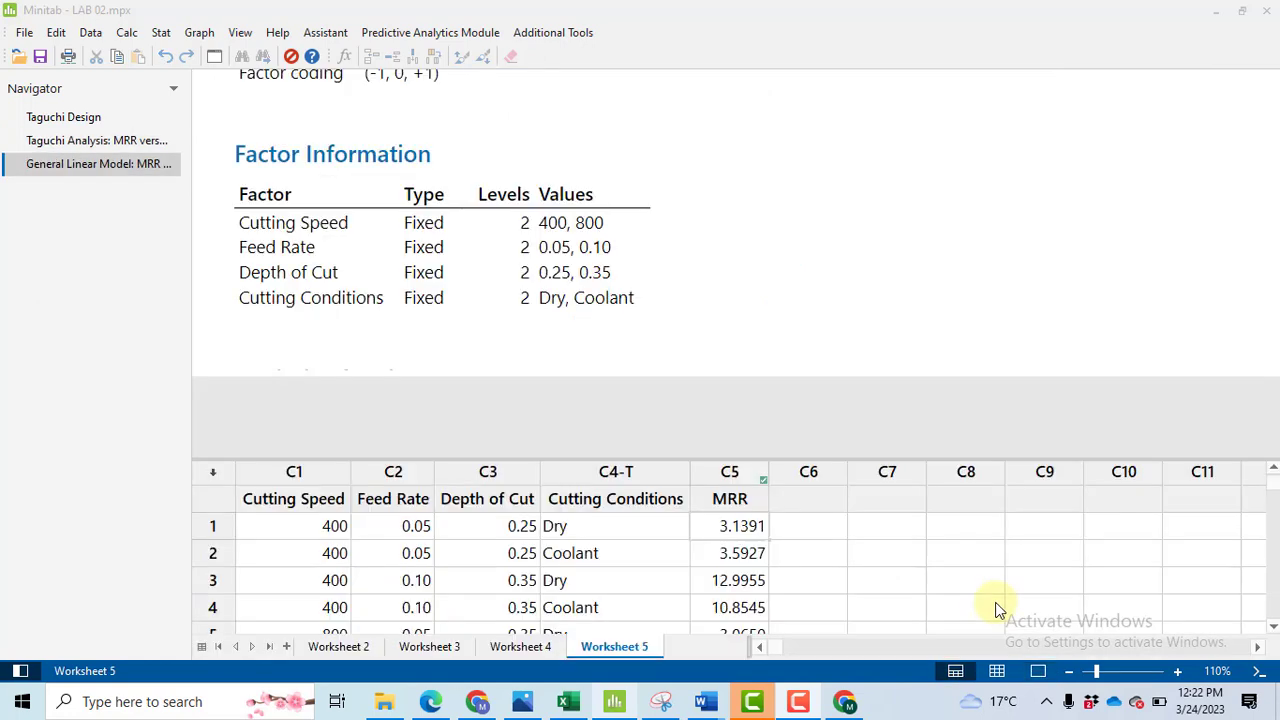
Start a general linear model via Stat > ANOVA > General Linear Model.
left_click(286, 186)
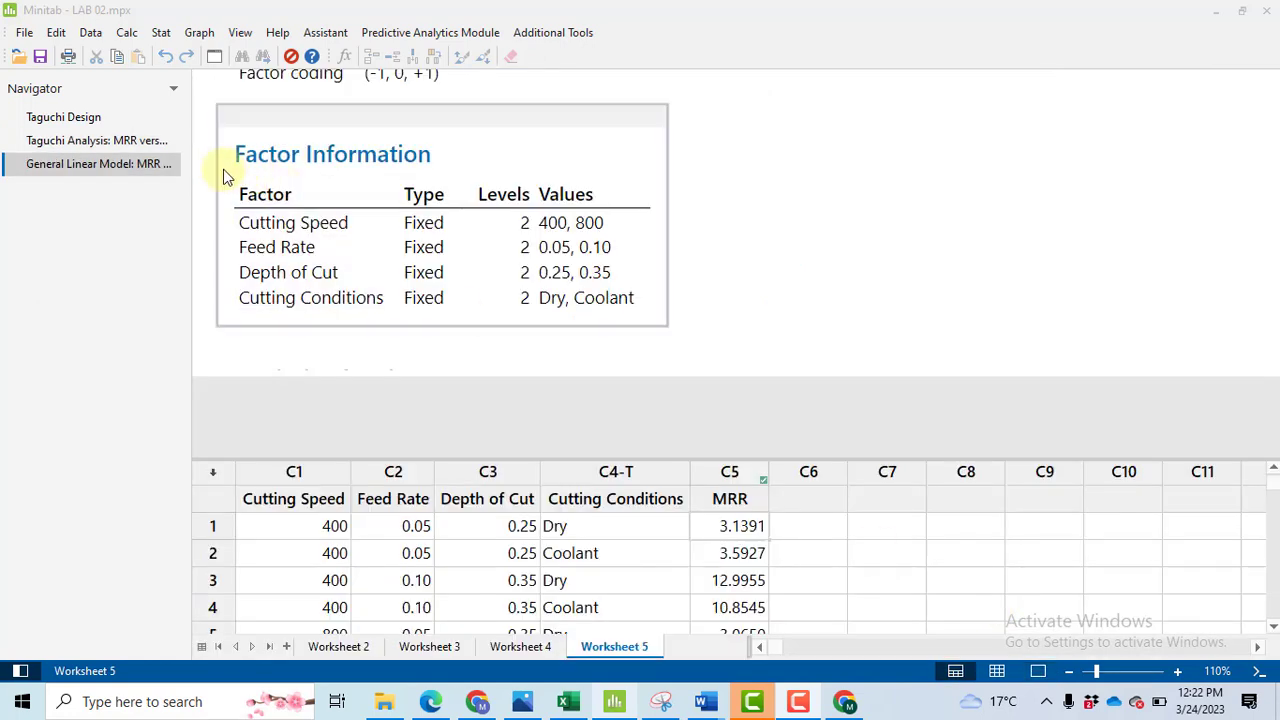
left_click(874, 248)
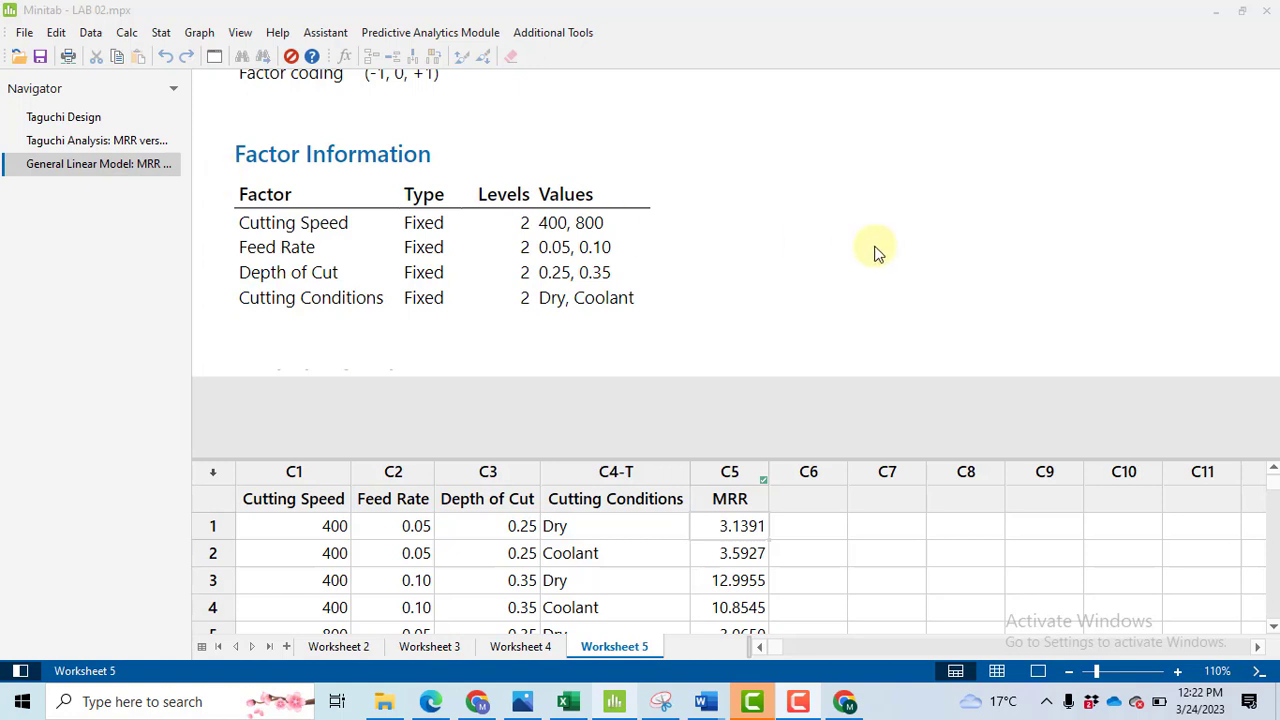
left_click(161, 35)
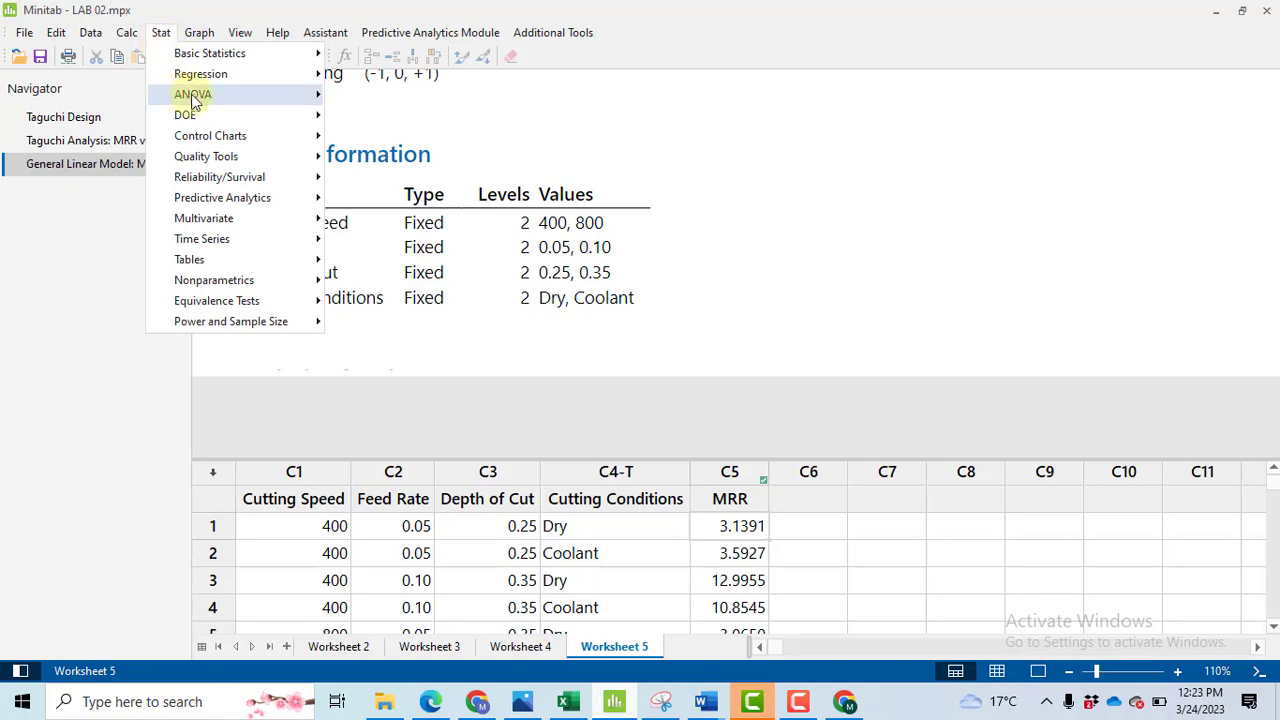
mouse_move(222, 94)
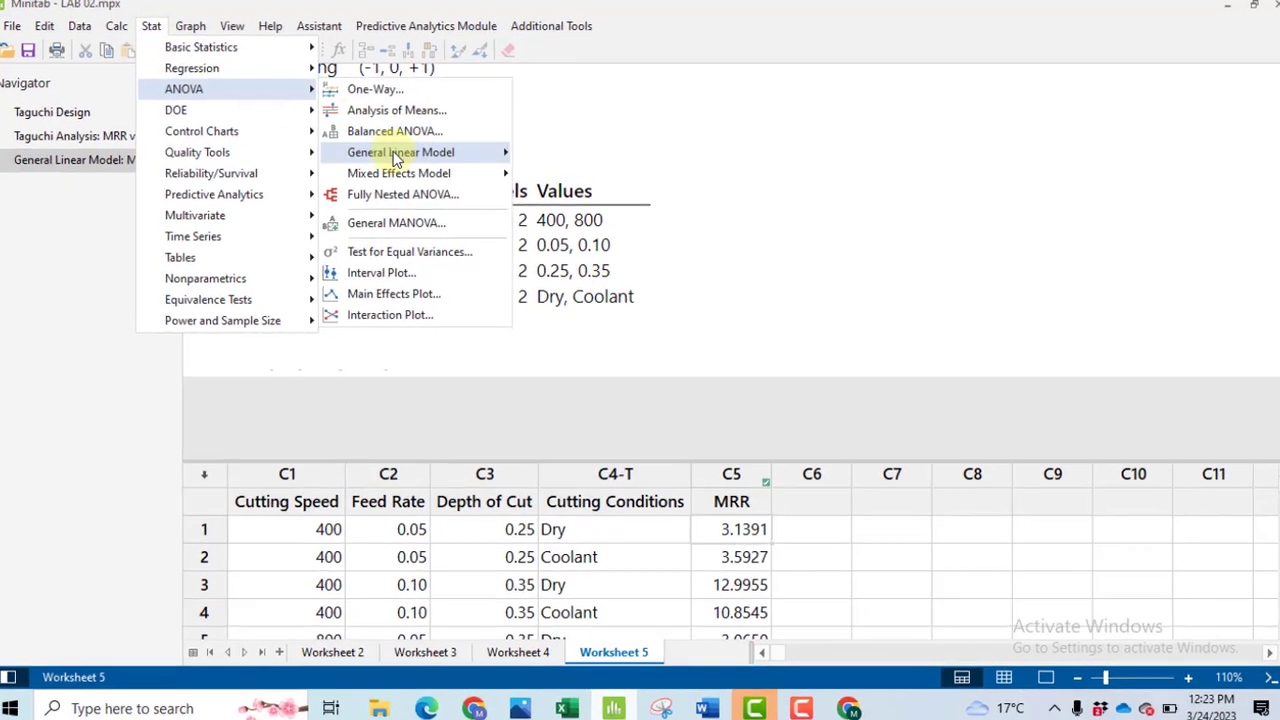
mouse_move(396, 158)
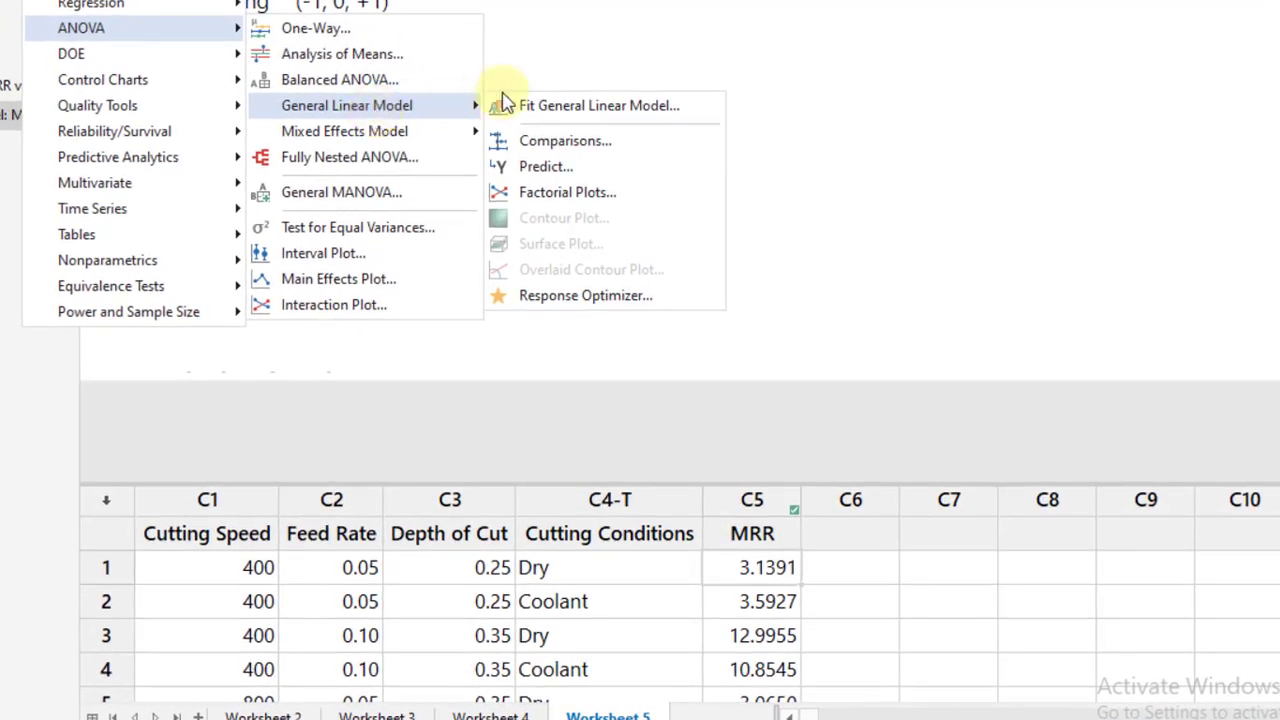
left_click(598, 106)
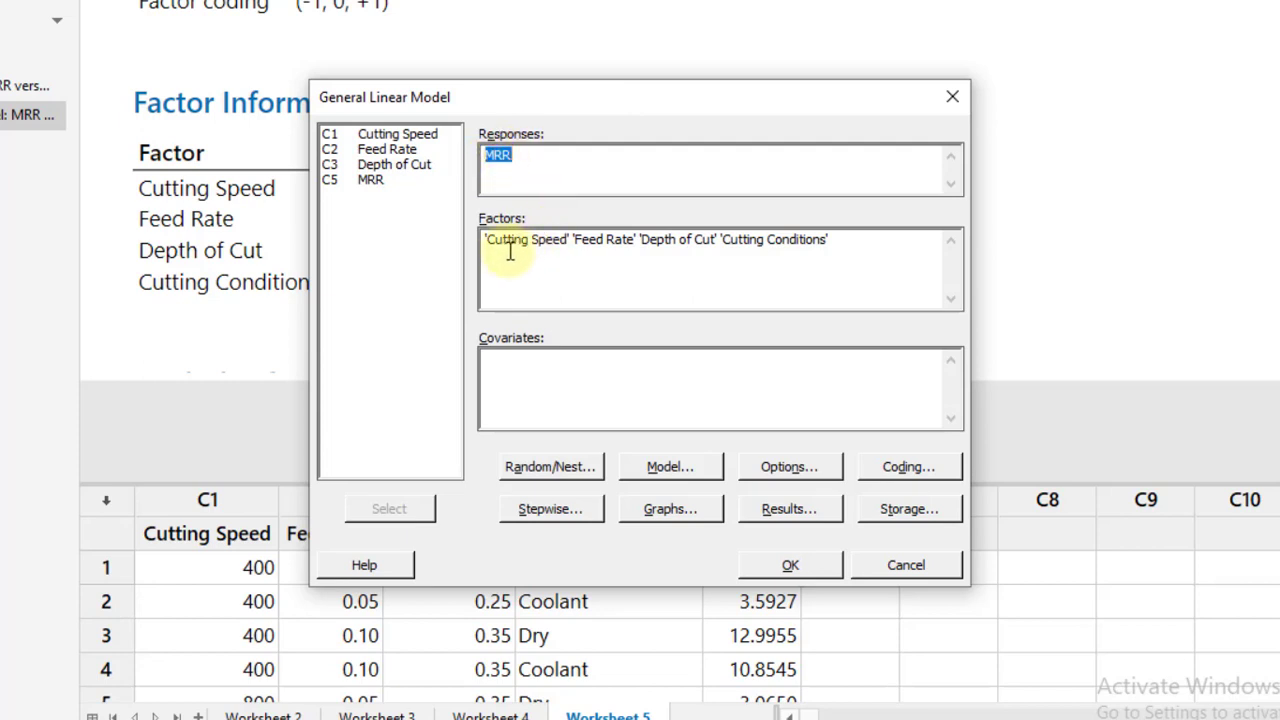
Request four-in-one residual plots and fit the model of MRR on the four cutting factors.
left_click(672, 514)
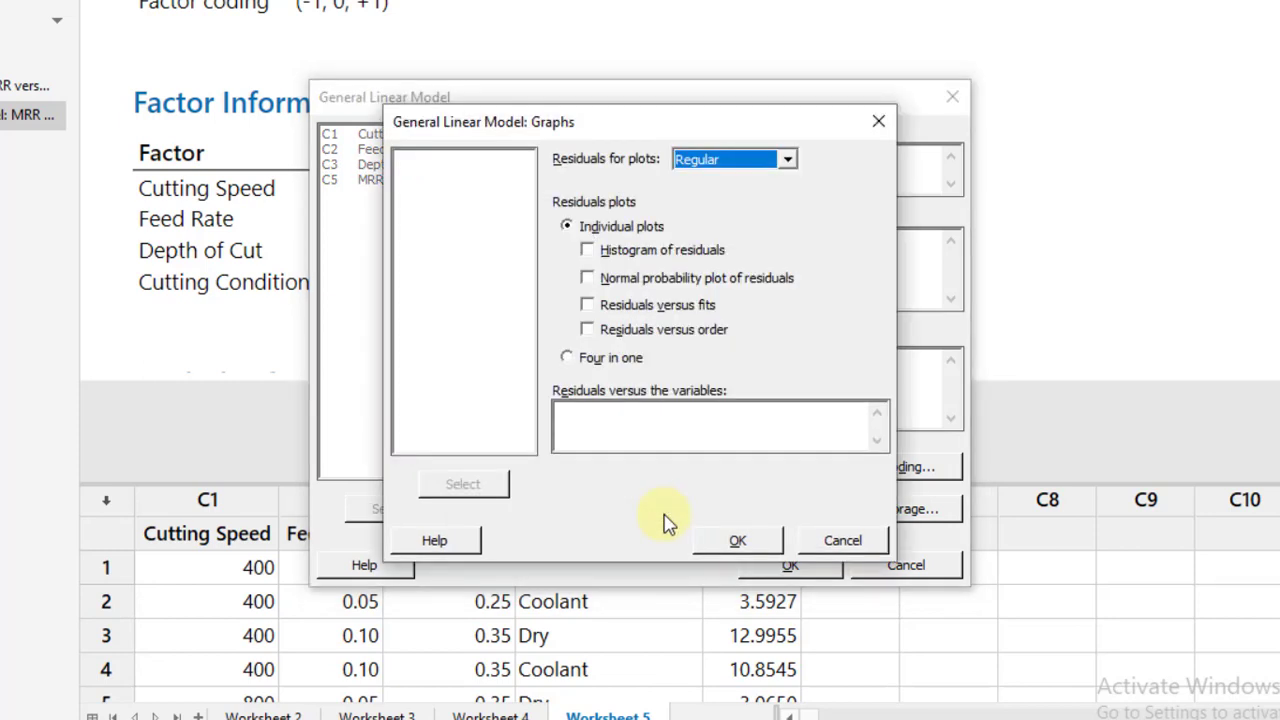
left_click(568, 360)
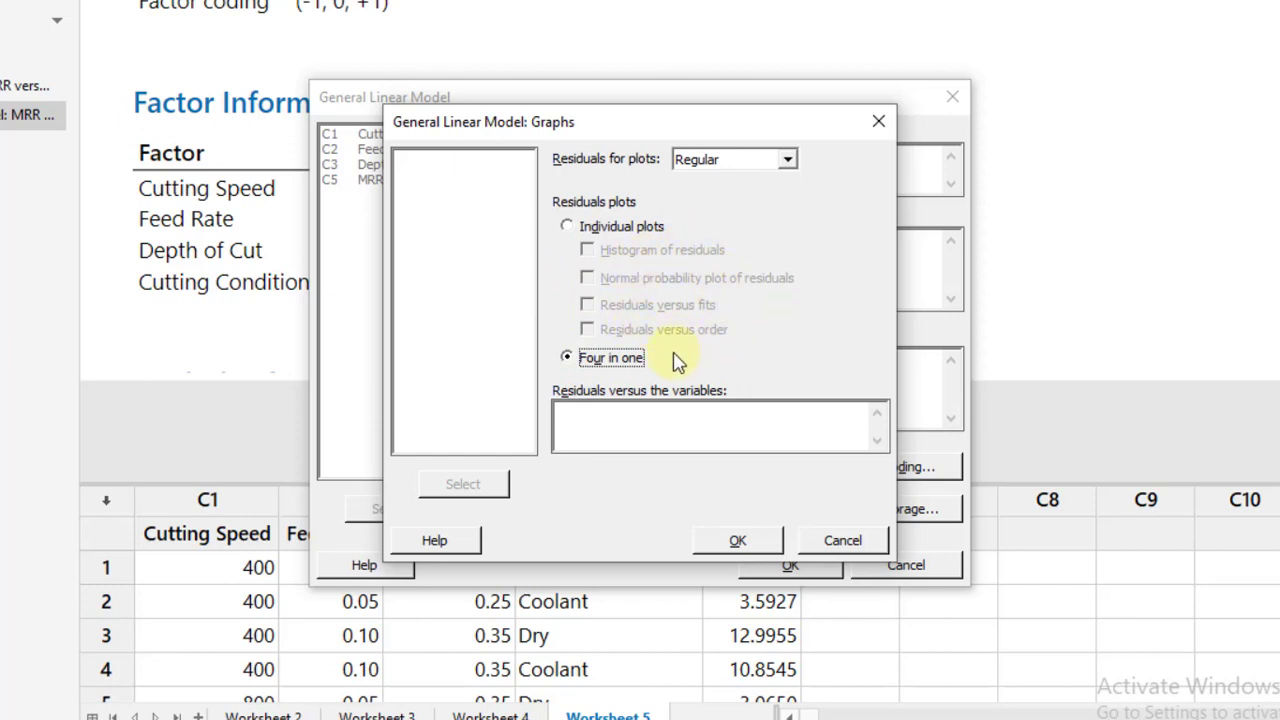
left_click(740, 541)
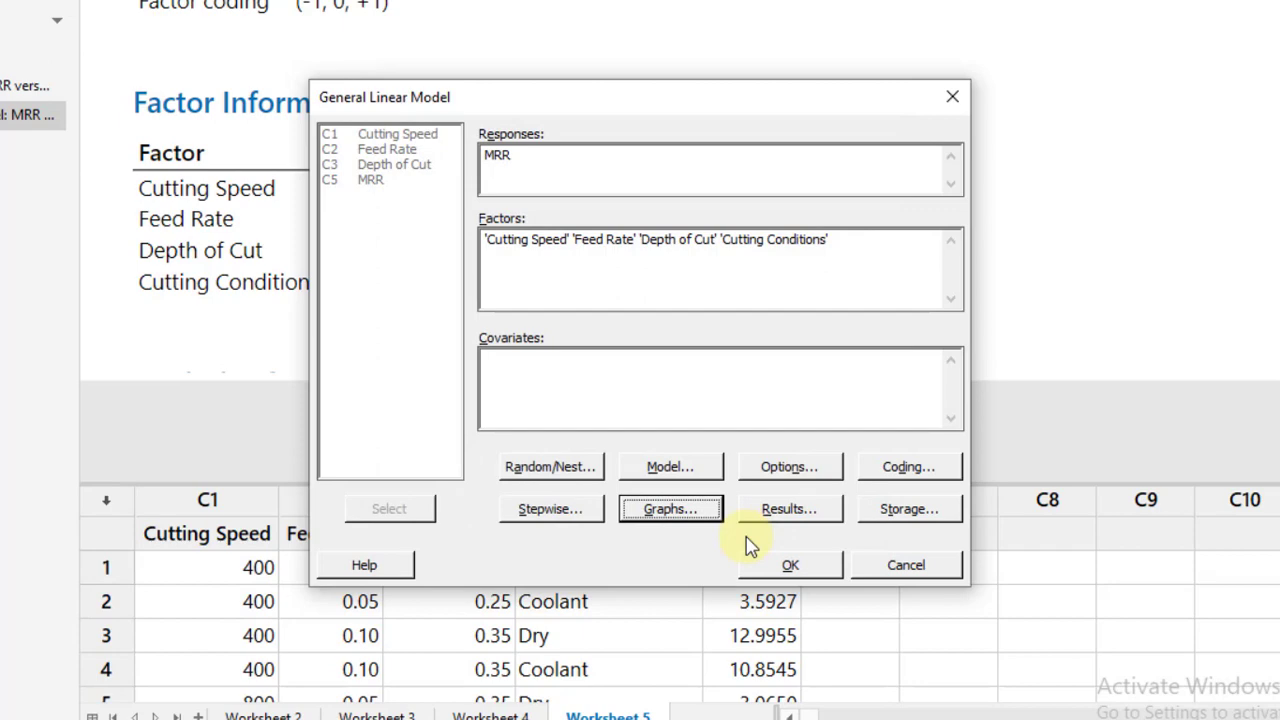
left_click(815, 568)
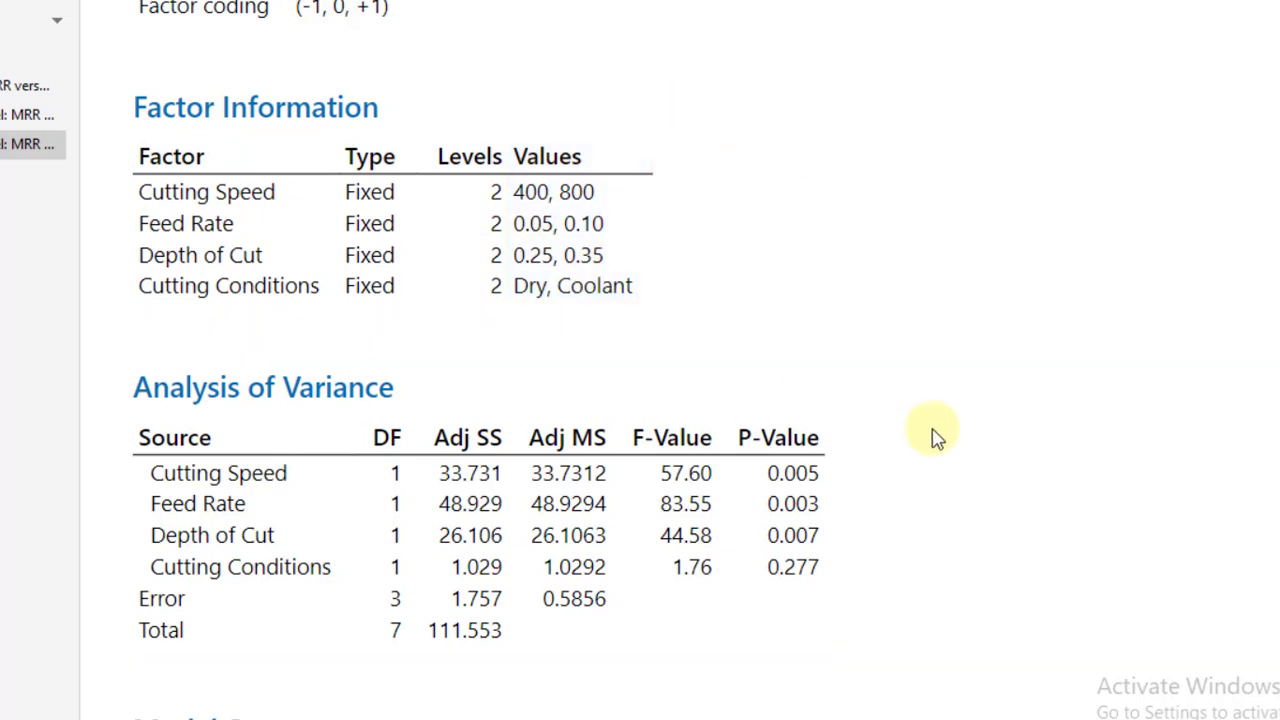
Review the ANOVA, Model Summary (R-sq 98.43%) and Coefficients tables down to the Residual Plots.
scroll(960, 477, "down", 3)
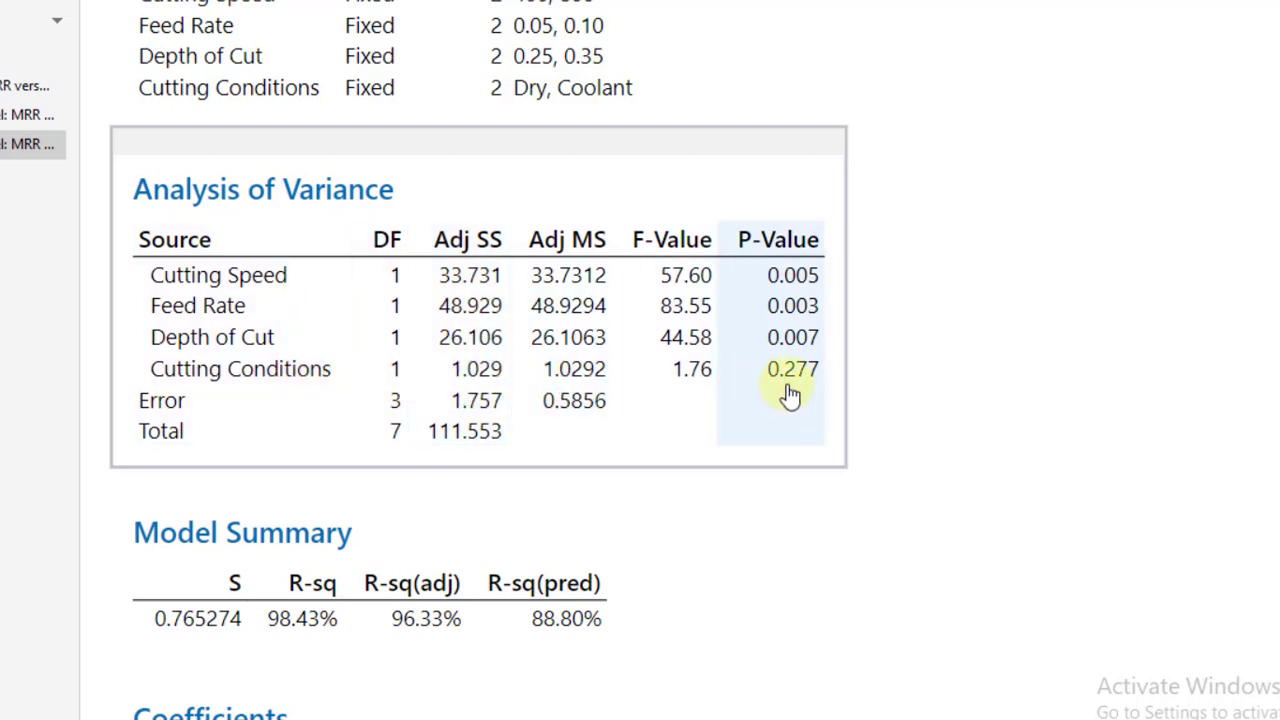
scroll(1080, 412, "down", 6)
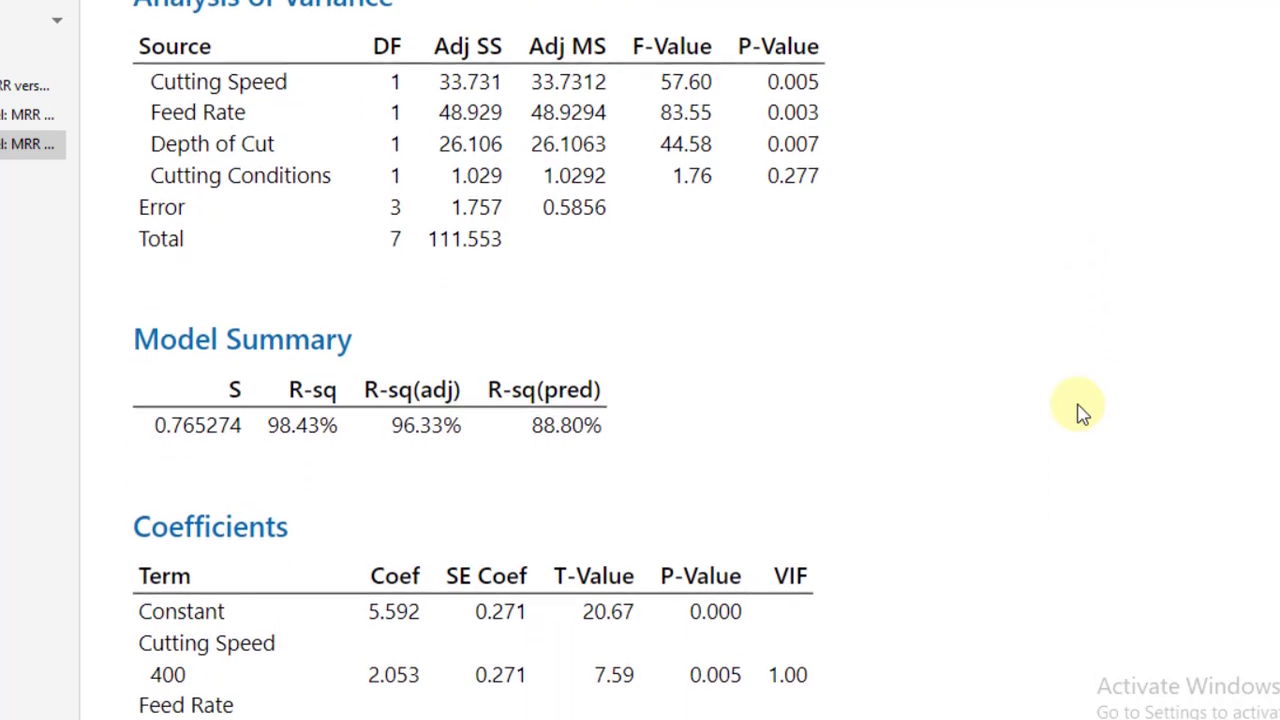
scroll(1080, 412, "down", 1)
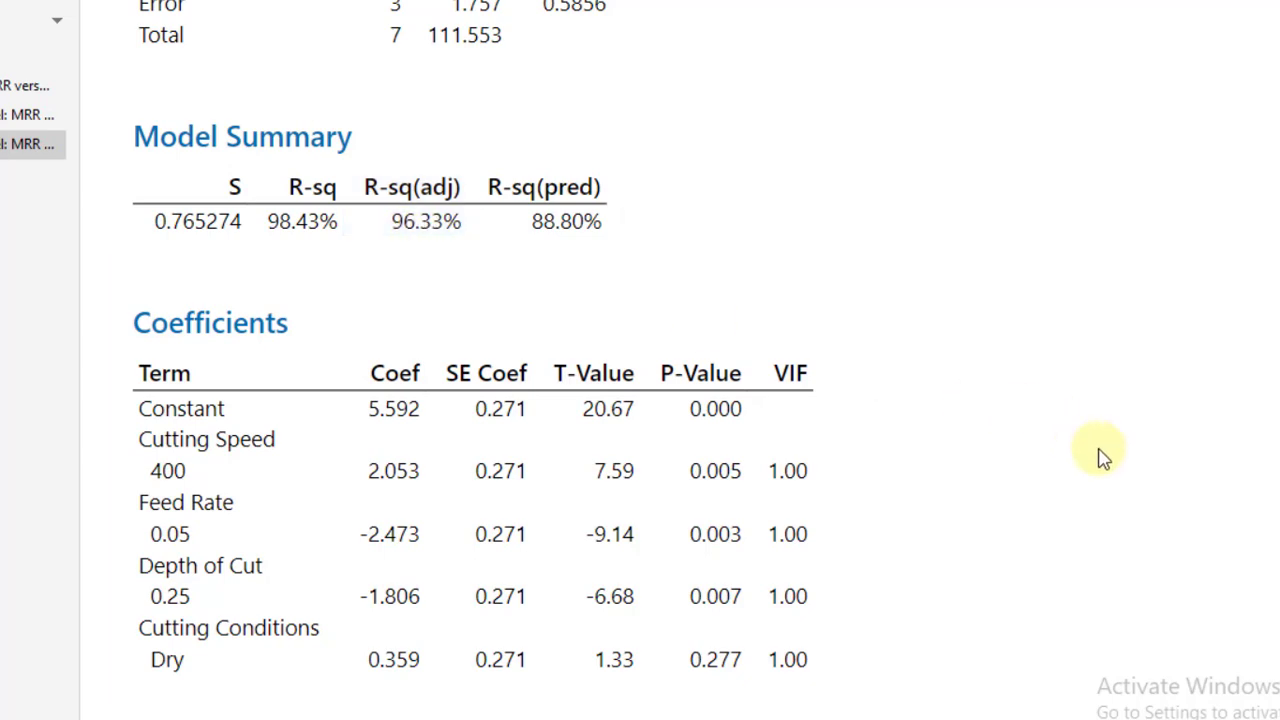
scroll(1100, 455, "down", 10)
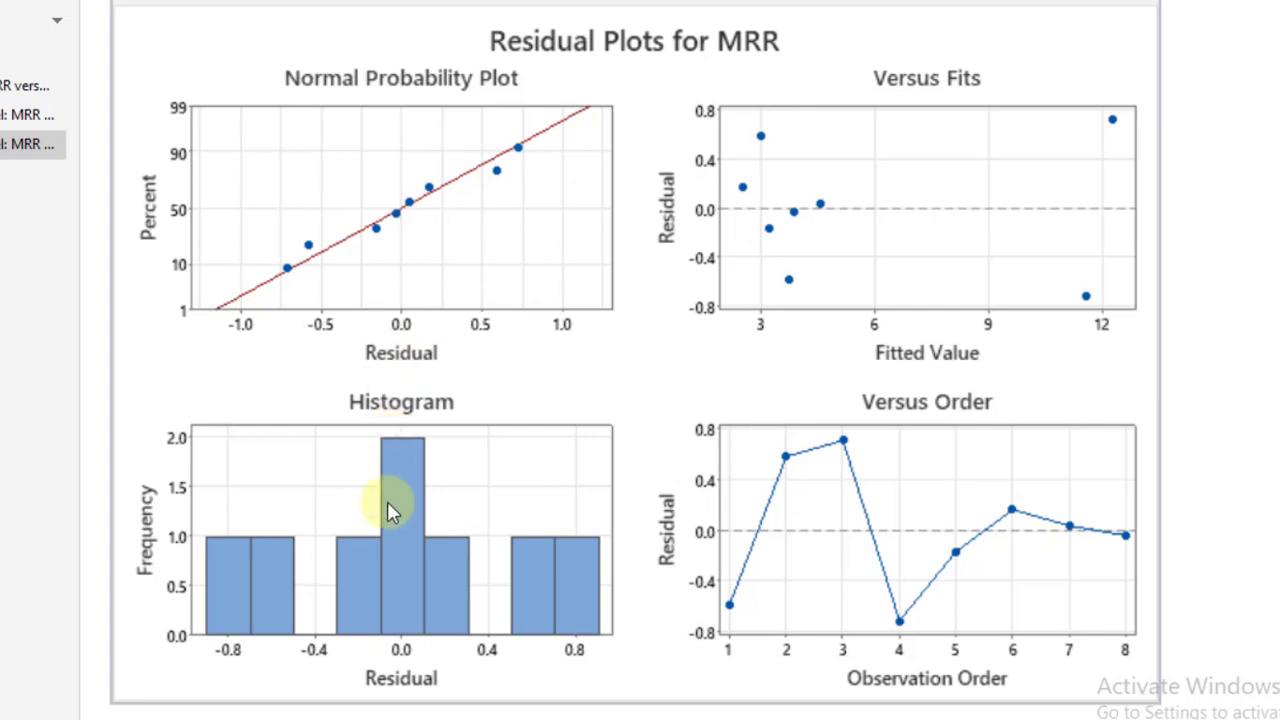
Inspect the residual histogram bars in the four-in-one Residual Plots for MRR.
mouse_move(387, 525)
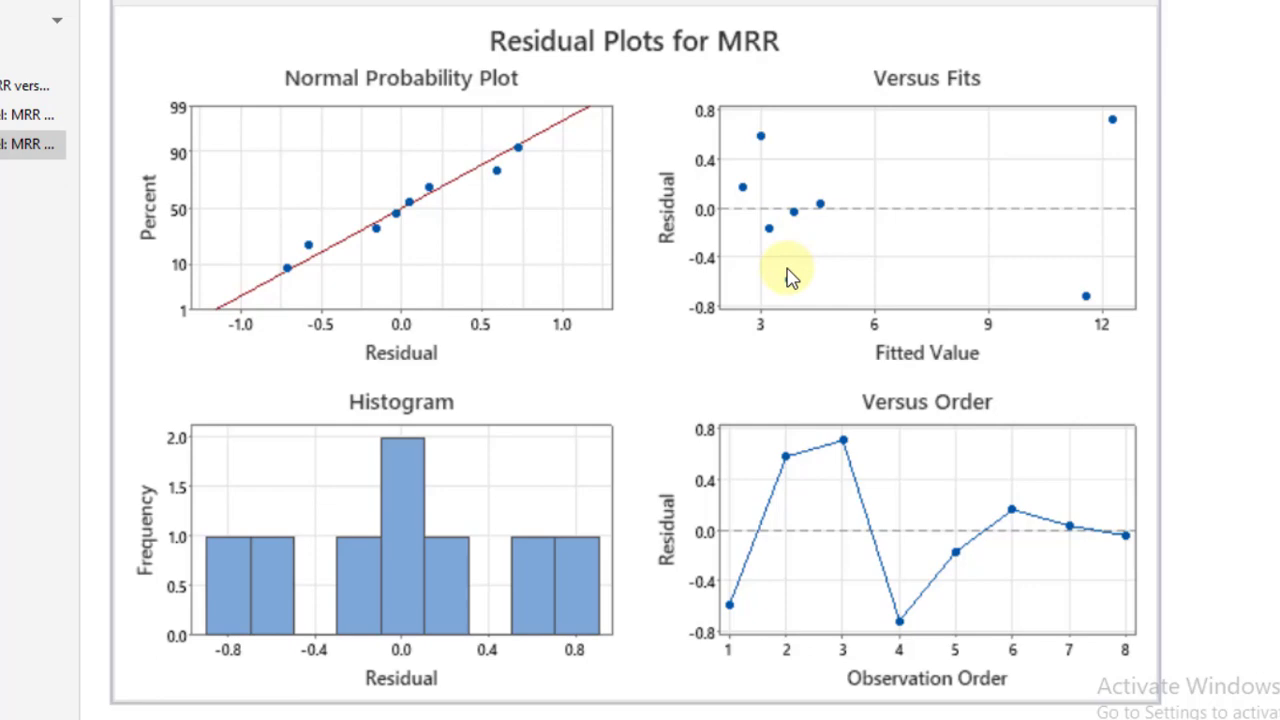
scroll(1192, 352, "up", 10)
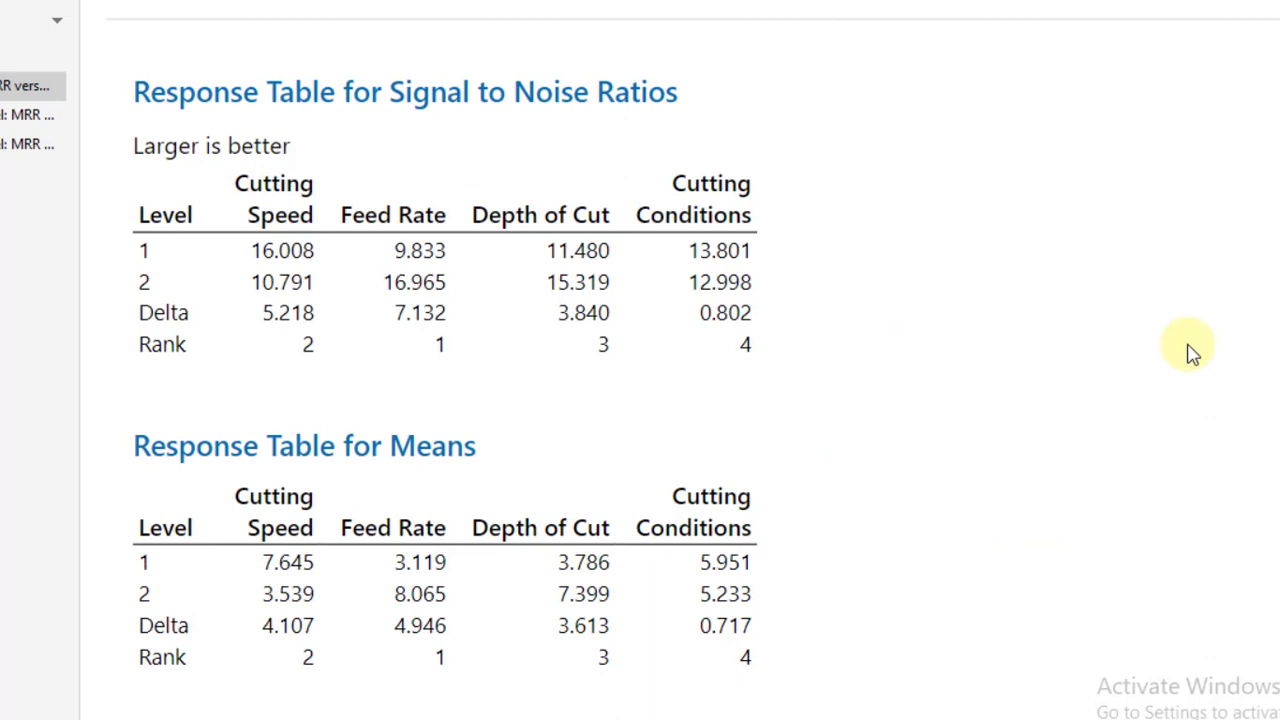